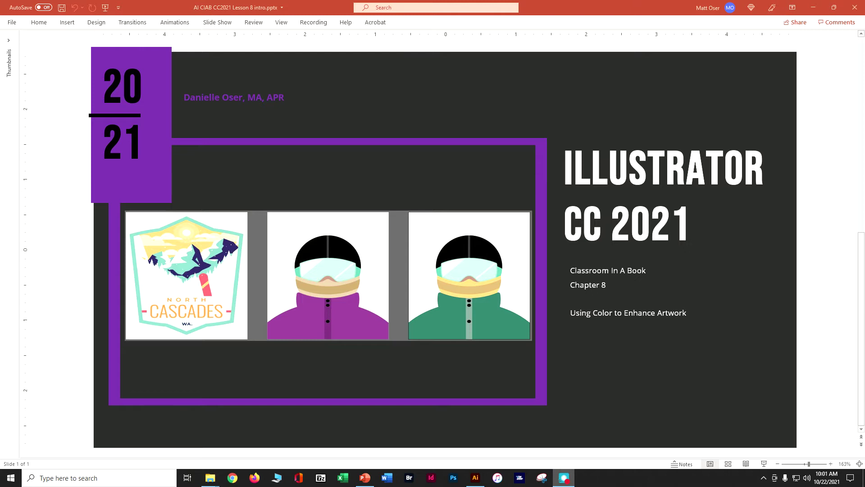
- Switch to Illustrator and open L8_start1.ai from the Lesson08 folder
{"action": "left_click", "coordinate": [475, 478]}
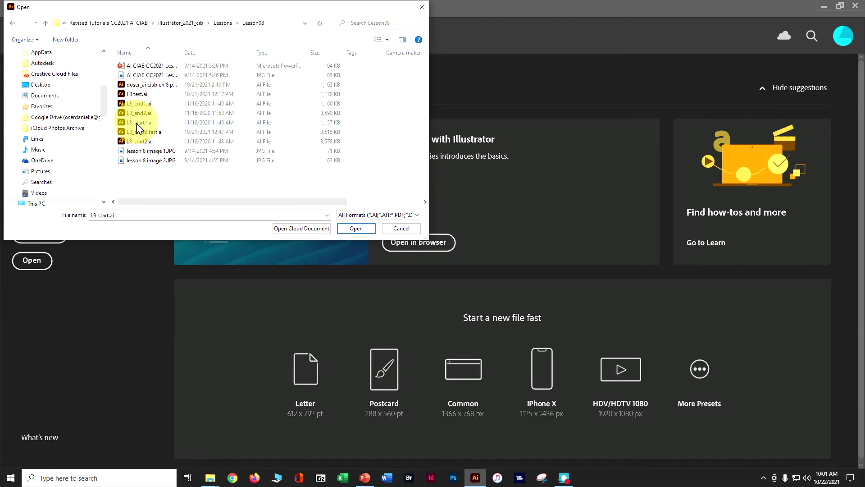
{"action": "left_click", "coordinate": [344, 228]}
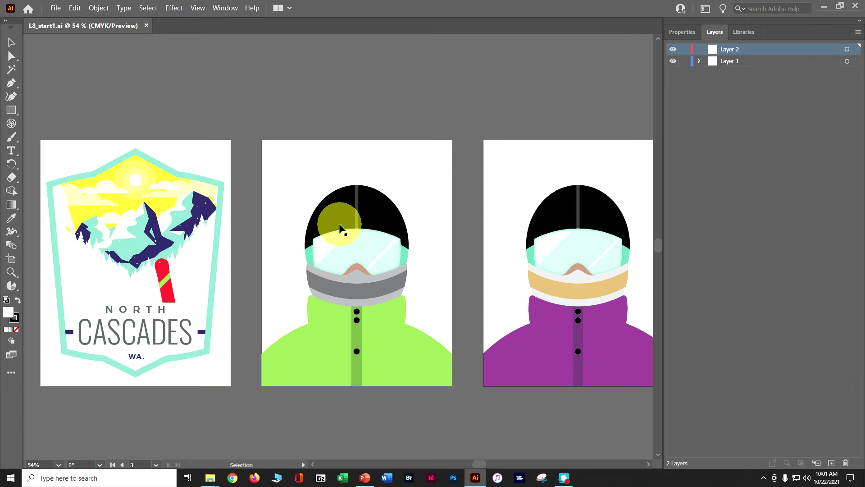
- Save the document as the author's name prefix plus "_ai ciab ch 8 pt 1", replacing the existing file and keeping the default Illustrator options
{"action": "left_click", "coordinate": [56, 8]}
{"action": "left_click", "coordinate": [80, 101]}
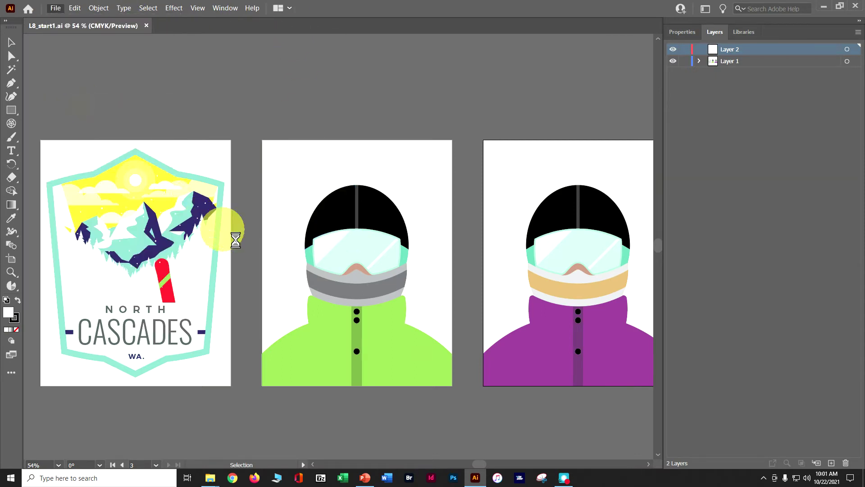
{"action": "type", "text": "s"}
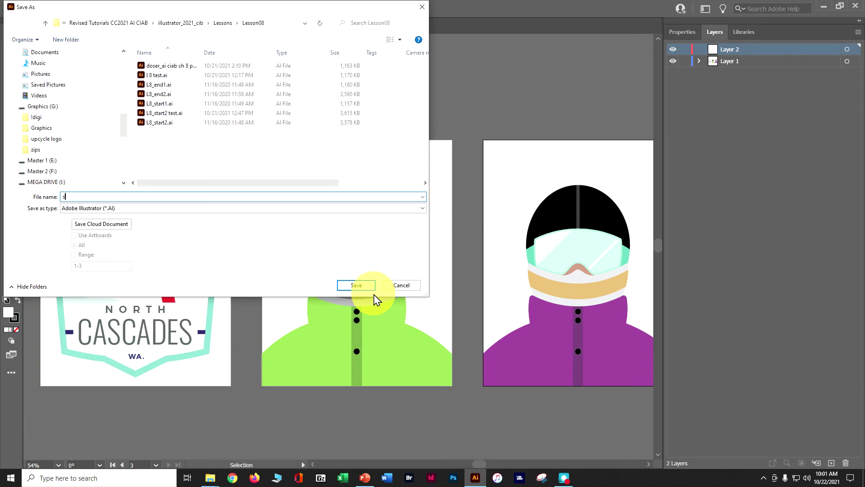
{"action": "key", "text": "BackSpace"}
{"action": "type", "text": "doser_"}
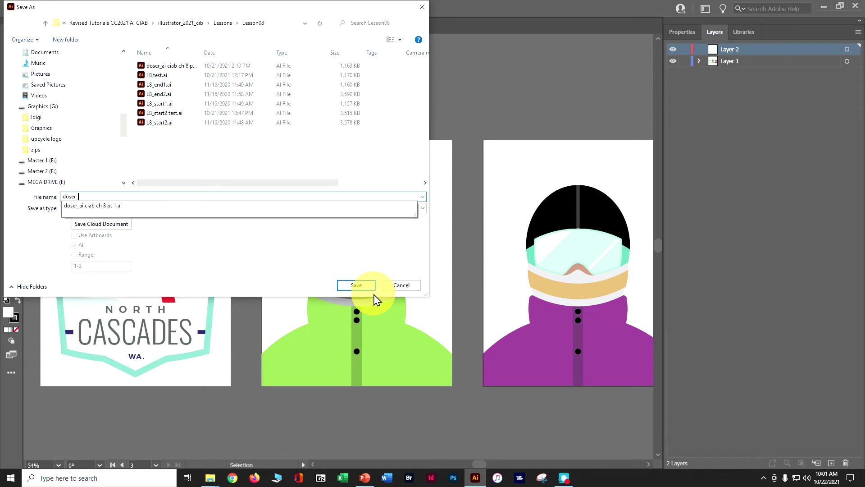
{"action": "type", "text": "ai ciab"}
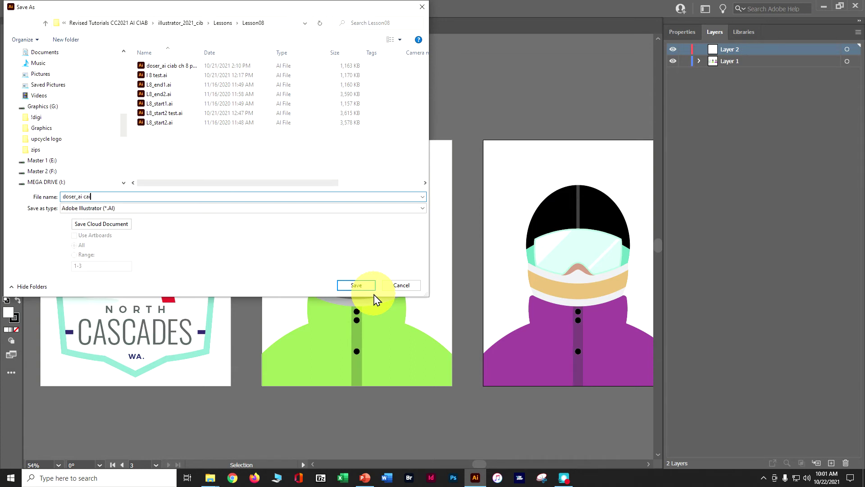
{"action": "type", "text": " ch 8"}
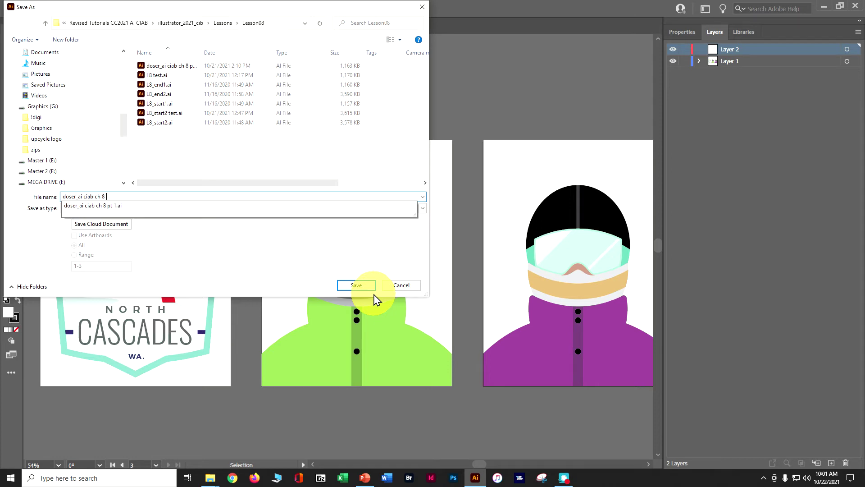
{"action": "type", "text": " pt 1"}
{"action": "left_click", "coordinate": [365, 285]}
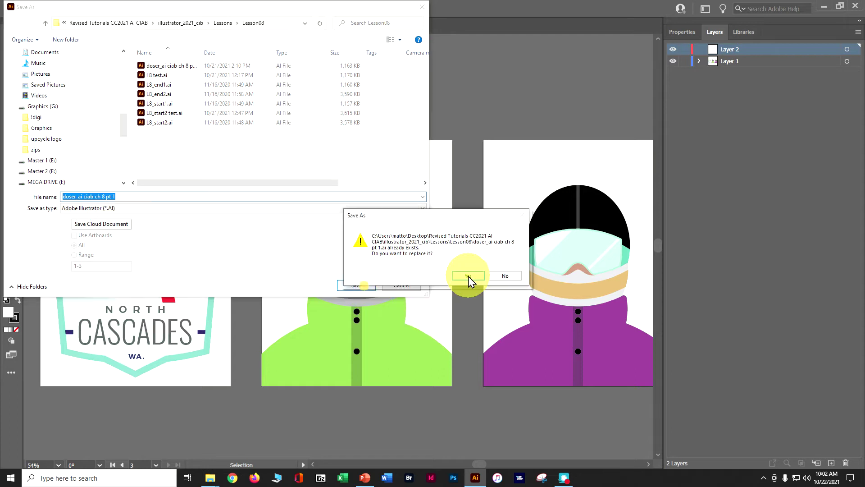
{"action": "left_click", "coordinate": [463, 277]}
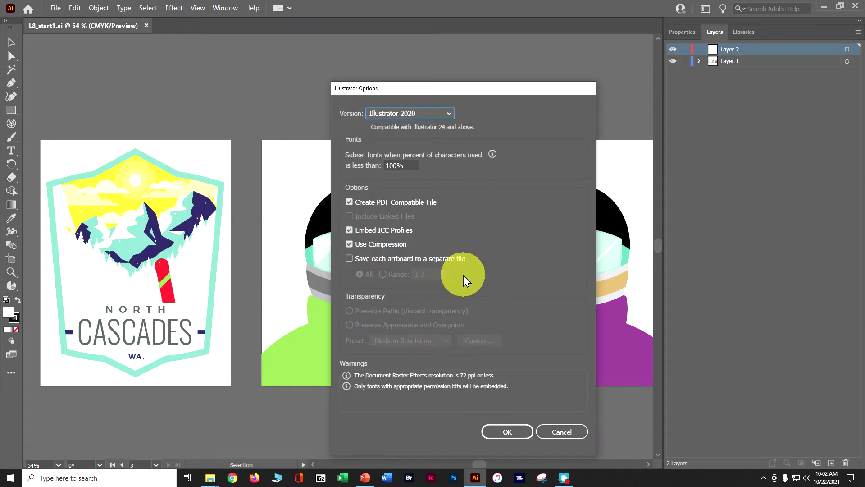
{"action": "left_click", "coordinate": [514, 431]}
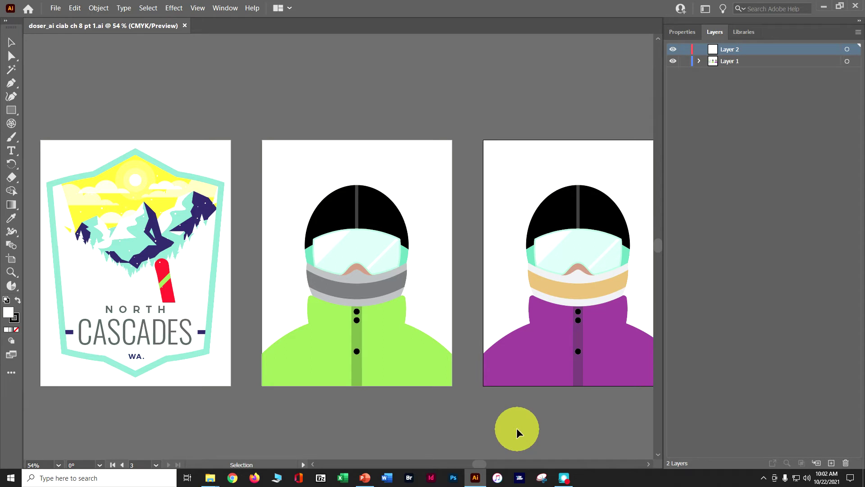
- Go to the 1 Badge artboard and fill the red snowboard shape with the hot pink swatch
{"action": "left_click", "coordinate": [157, 465]}
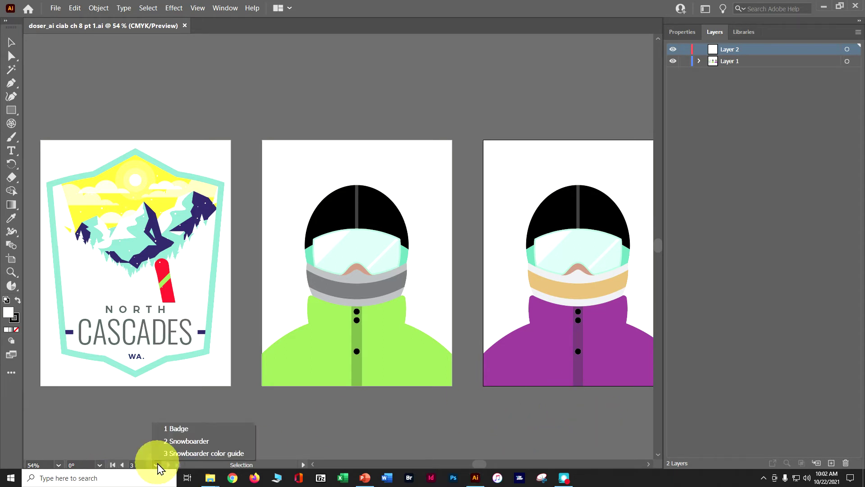
{"action": "left_click", "coordinate": [175, 428]}
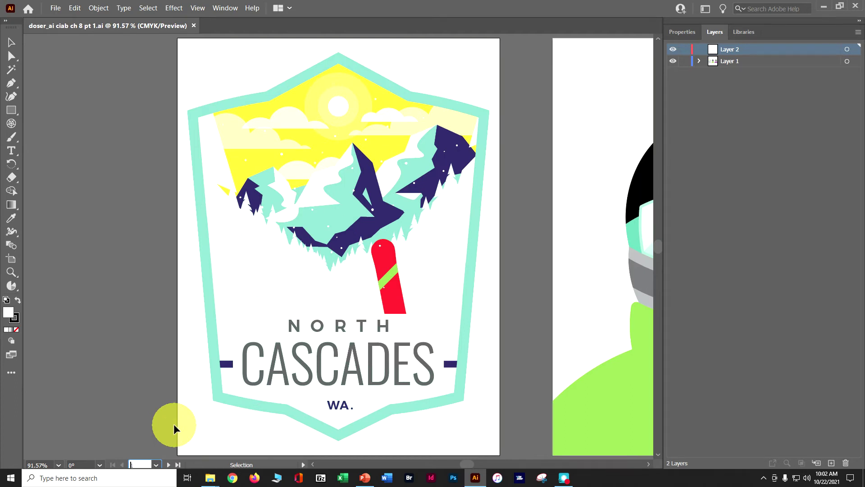
{"action": "left_click", "coordinate": [9, 43]}
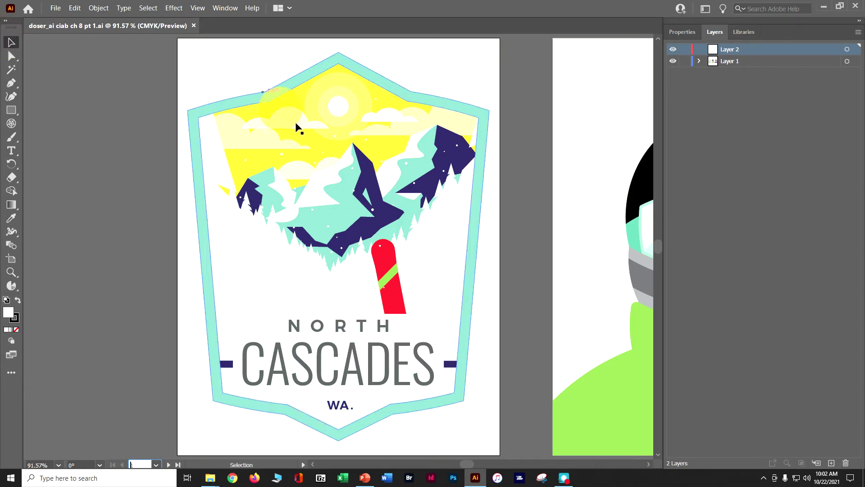
{"action": "left_click", "coordinate": [380, 255]}
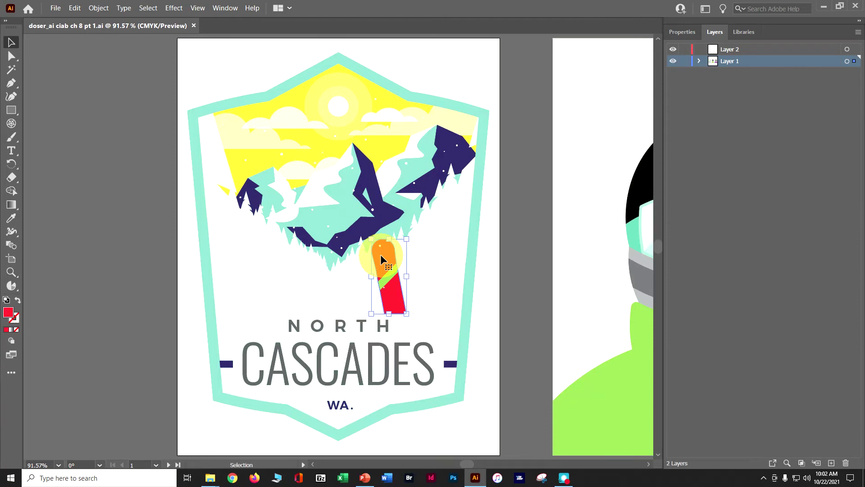
{"action": "left_click", "coordinate": [685, 34]}
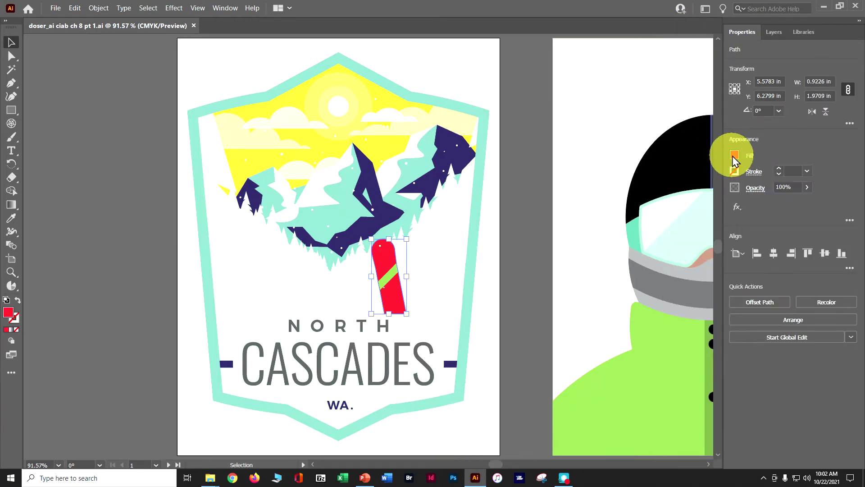
{"action": "left_click", "coordinate": [733, 156]}
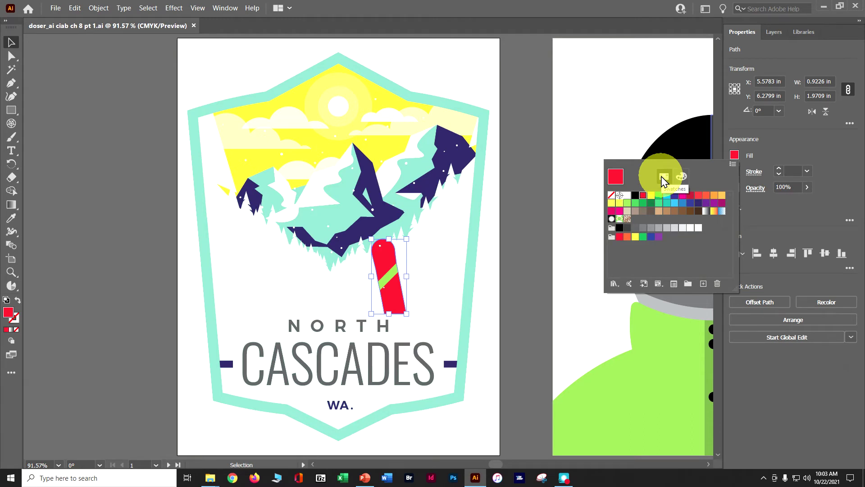
{"action": "left_click", "coordinate": [617, 214]}
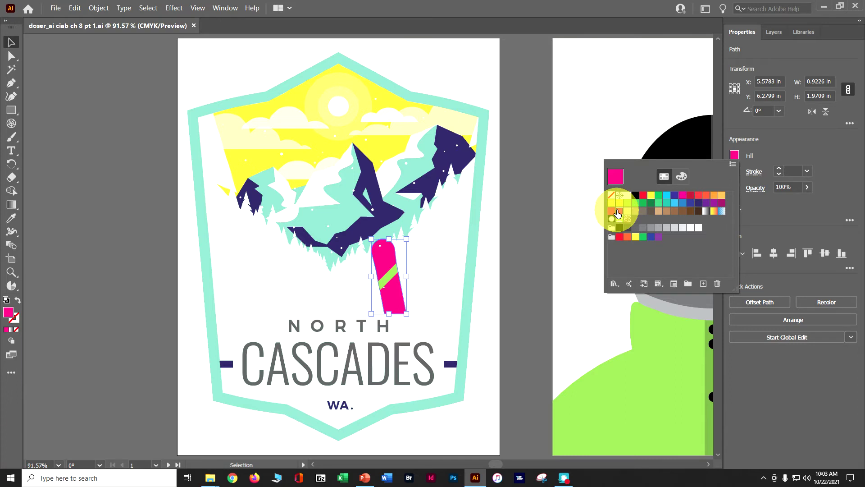
{"action": "key", "text": "Return"}
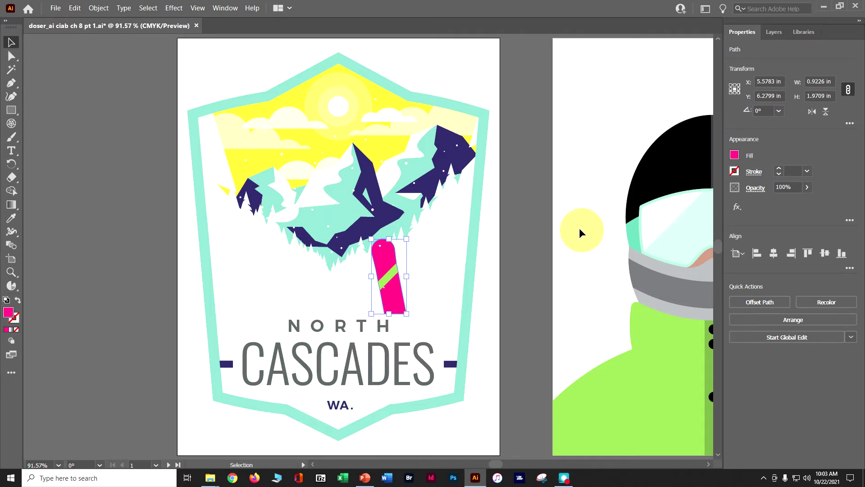
- Give the snowboard's green stripe a yellow-orange fill sampled from the CMYK color spectrum
{"action": "left_click", "coordinate": [391, 278]}
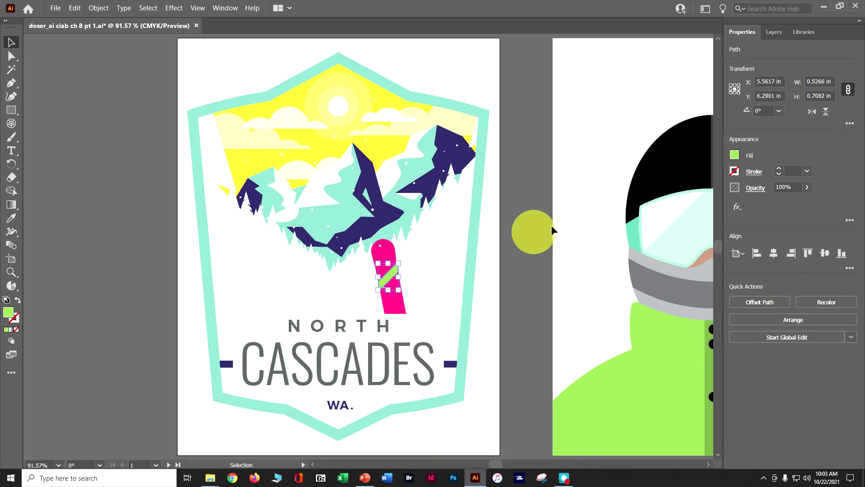
{"action": "left_click", "coordinate": [737, 158]}
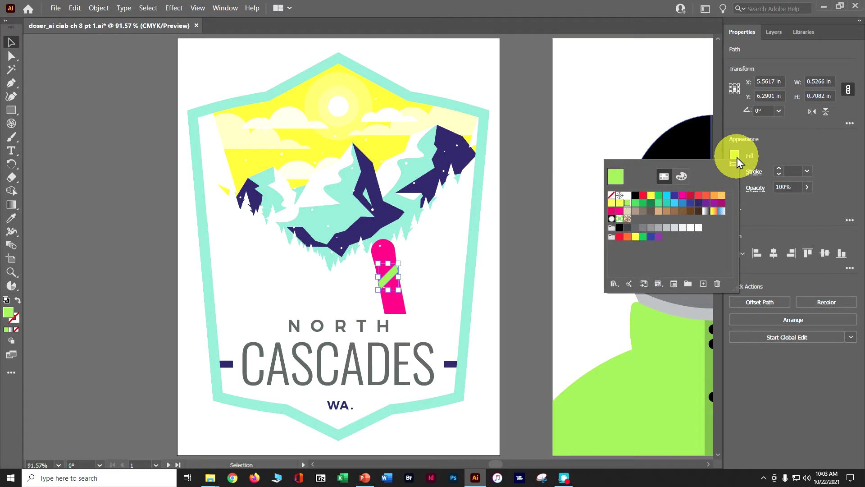
{"action": "left_click", "coordinate": [682, 177]}
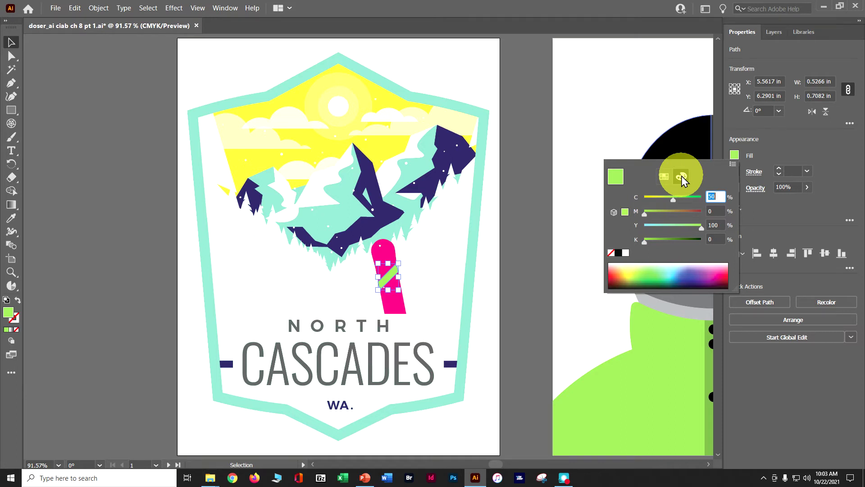
{"action": "left_click", "coordinate": [631, 271]}
{"action": "left_click_drag", "start_coordinate": [630, 270], "coordinate": [726, 273]}
{"action": "left_click", "coordinate": [633, 208]}
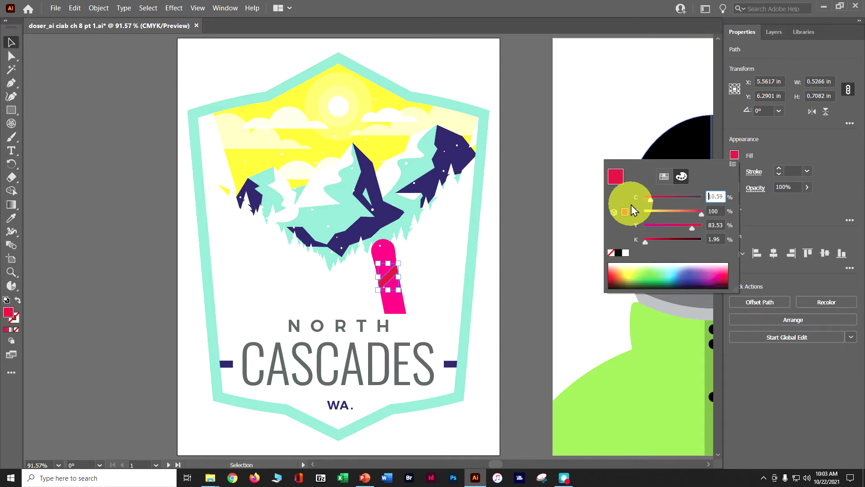
{"action": "left_click", "coordinate": [634, 268]}
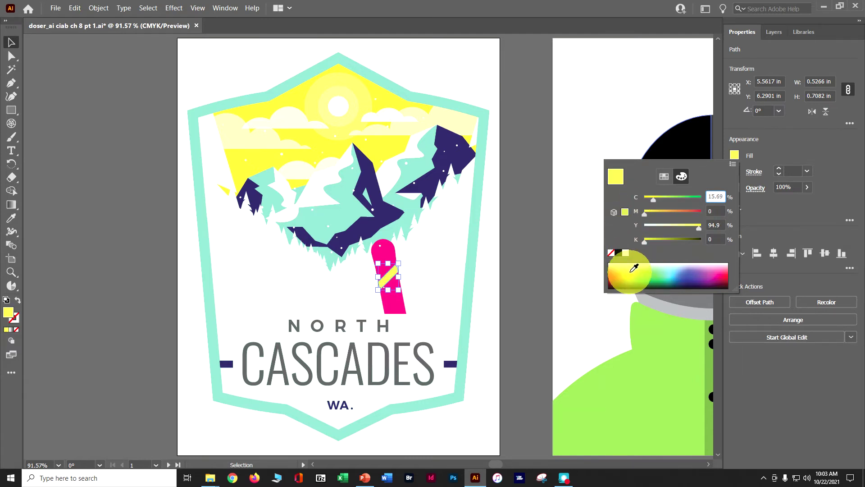
{"action": "left_click", "coordinate": [626, 268]}
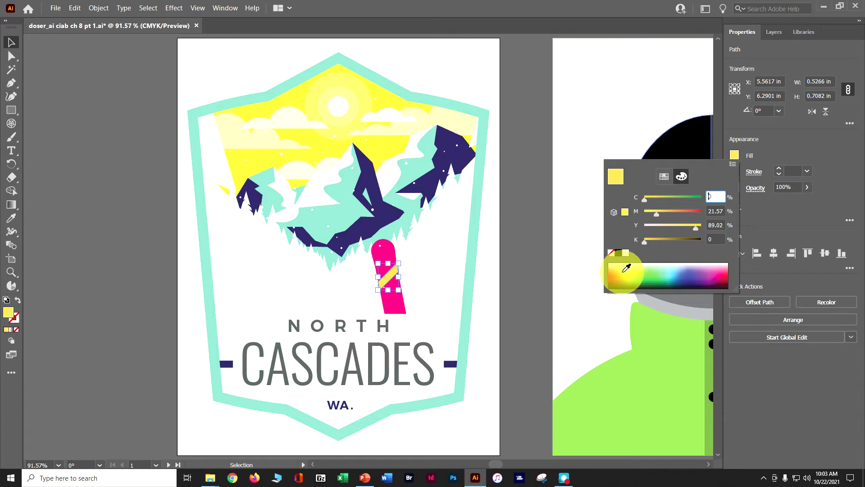
- Set the snowboard stripe's fill to exactly C=0, M=20, Y=65, K=0
{"action": "double_click", "coordinate": [715, 196]}
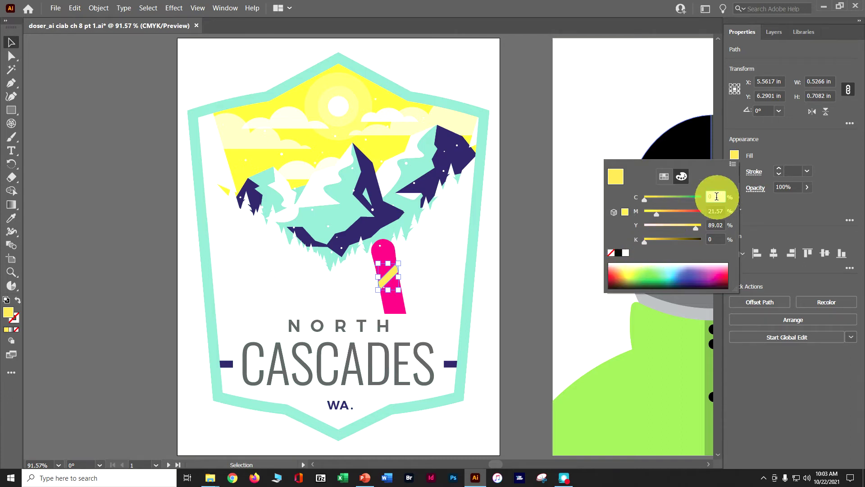
{"action": "key", "text": "Tab"}
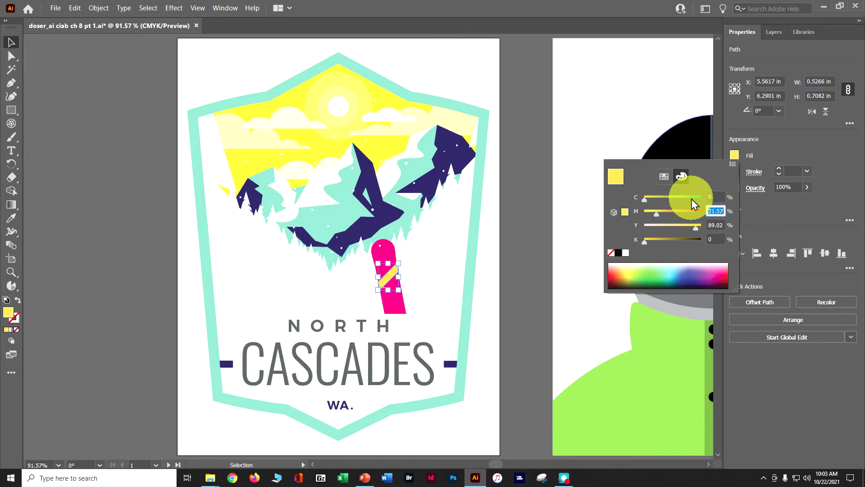
{"action": "type", "text": "20"}
{"action": "key", "text": "Tab"}
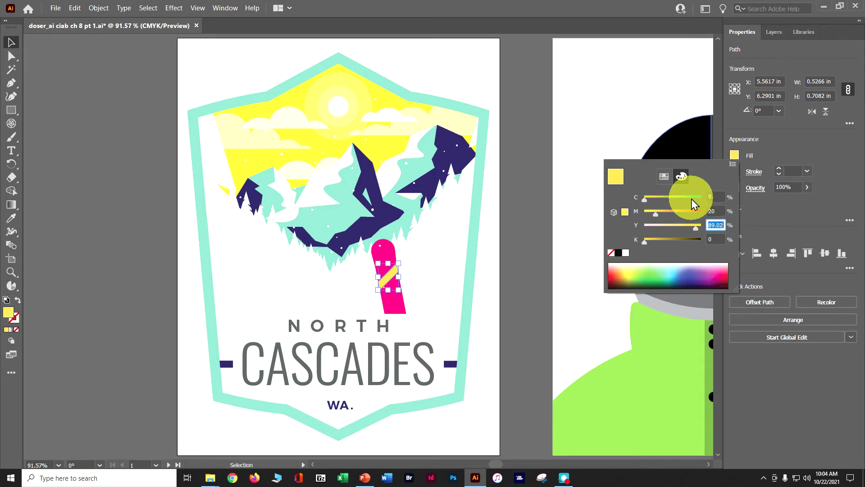
{"action": "type", "text": "65"}
{"action": "key", "text": "Tab"}
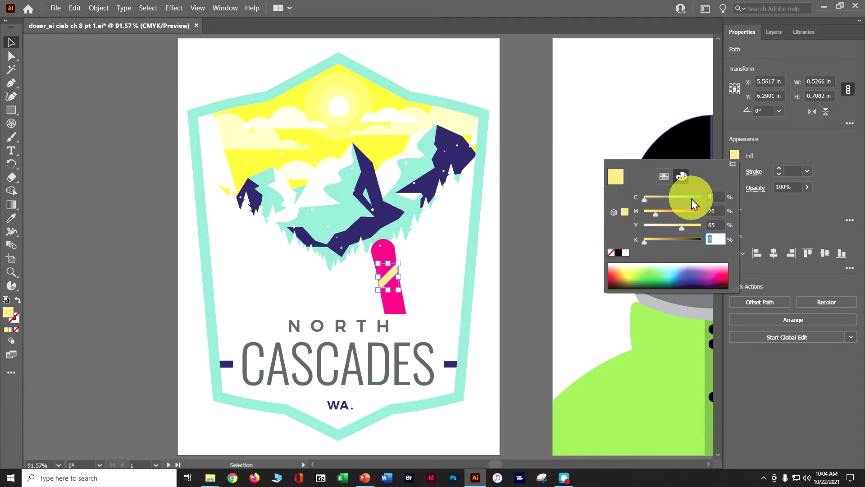
{"action": "type", "text": "0"}
{"action": "key", "text": "Return"}
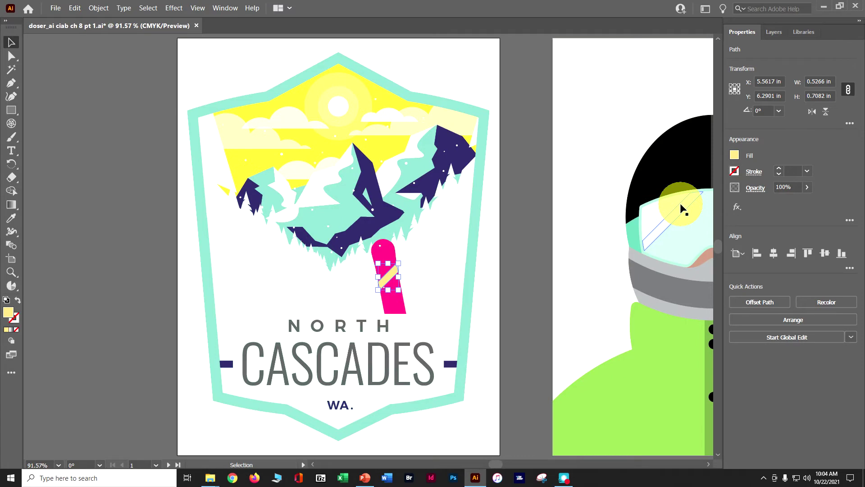
- Save the stripe's fill color as a global CMYK process swatch named Light Orange
{"action": "left_click", "coordinate": [734, 155]}
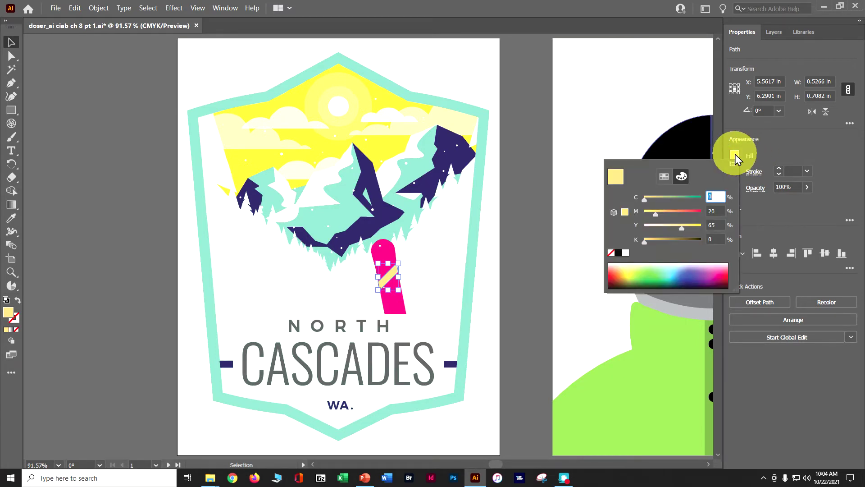
{"action": "left_click", "coordinate": [663, 181]}
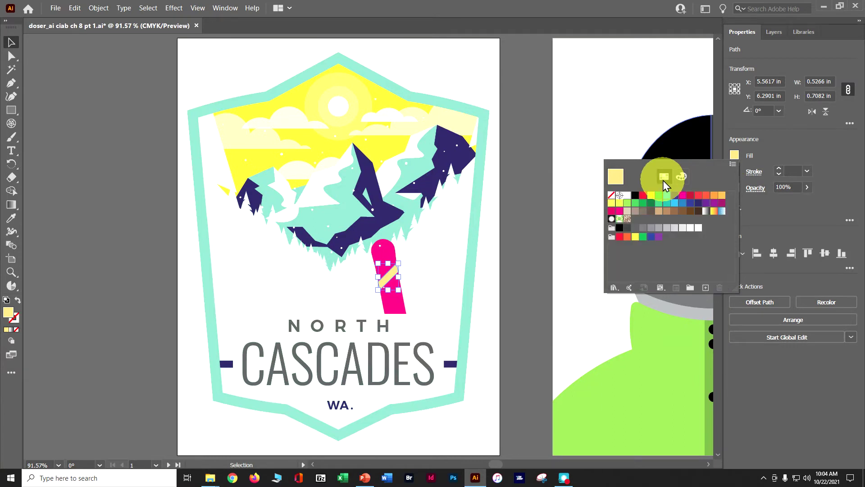
{"action": "left_click", "coordinate": [705, 287]}
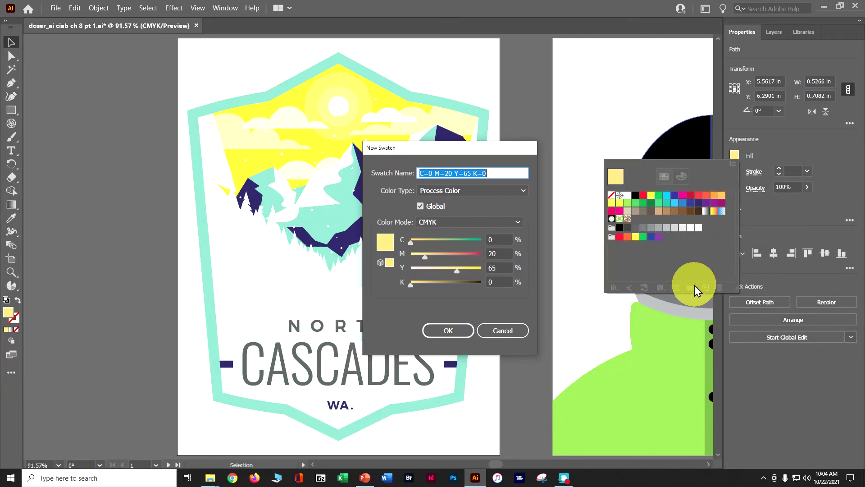
{"action": "type", "text": "Light Orange"}
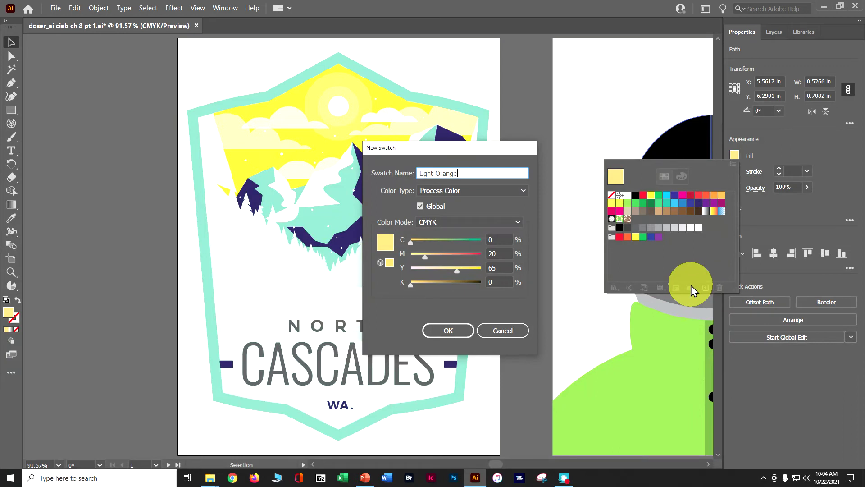
{"action": "left_click", "coordinate": [466, 331]}
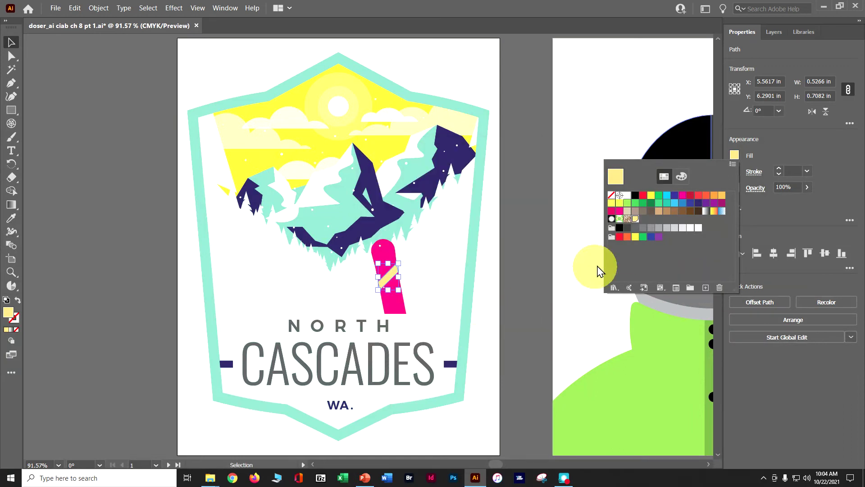
- Save a global CMYK process swatch named Orange with C=0, M=45, Y=90, K=0, and return the stripe's fill to Light Orange
{"action": "left_click", "coordinate": [706, 288]}
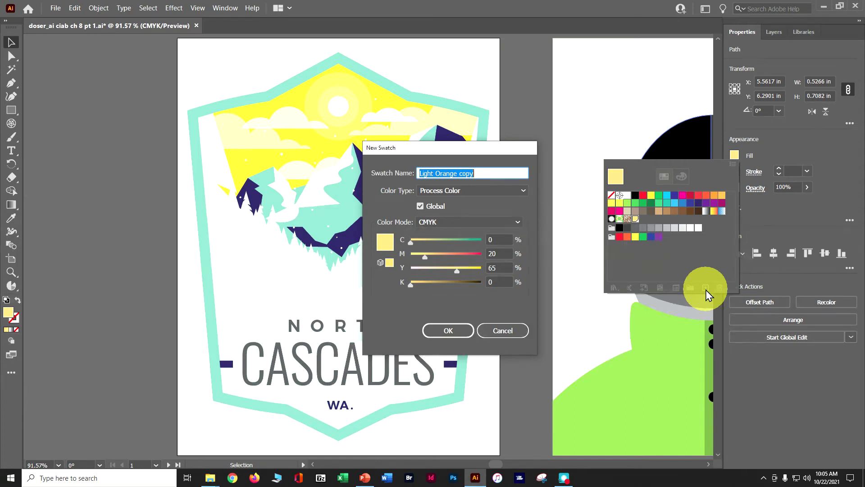
{"action": "type", "text": "Orange"}
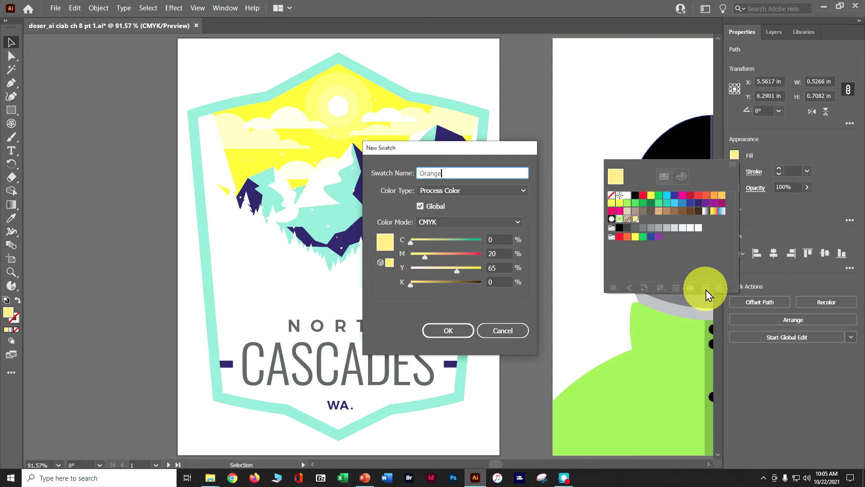
{"action": "left_click", "coordinate": [494, 251]}
{"action": "double_click", "coordinate": [494, 251]}
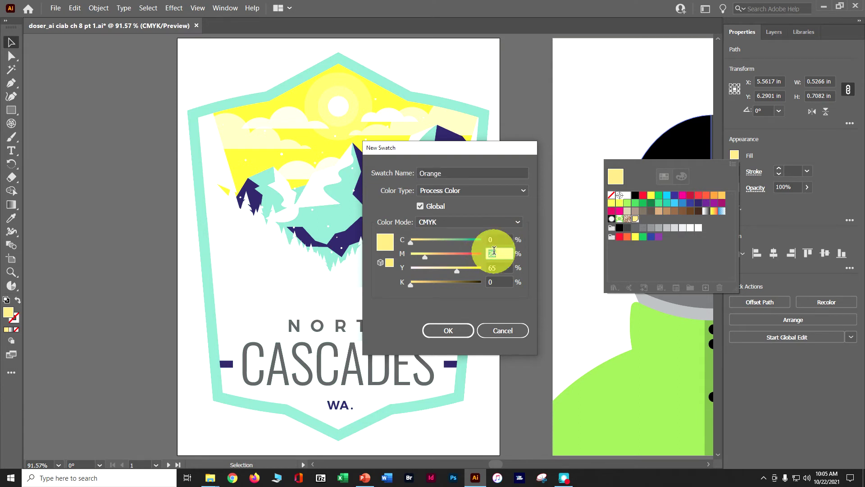
{"action": "type", "text": "40"}
{"action": "key", "text": "Tab"}
{"action": "type", "text": "90"}
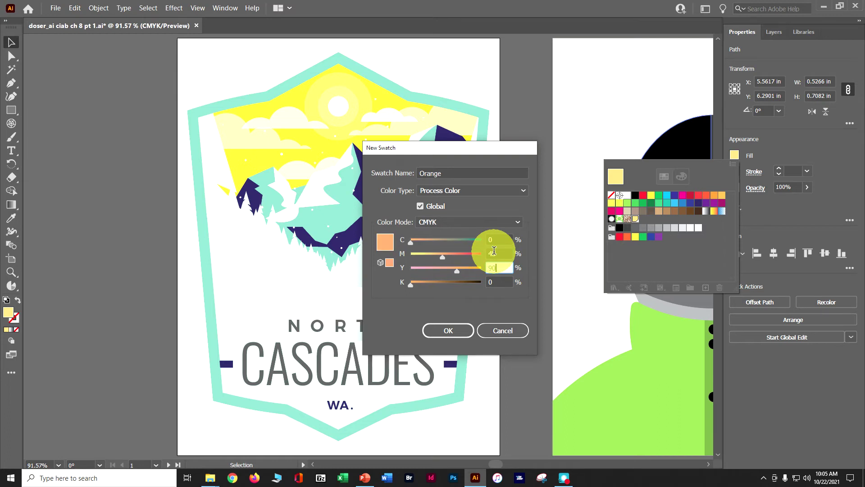
{"action": "key", "text": "Tab"}
{"action": "type", "text": "0"}
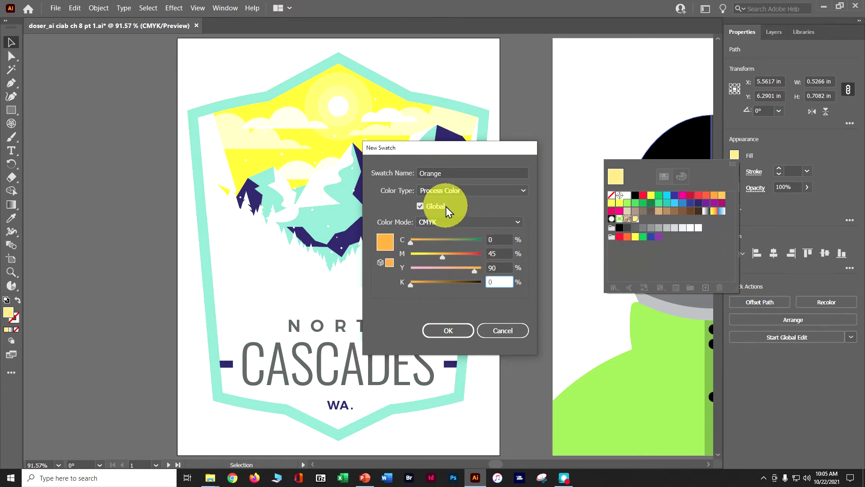
{"action": "left_click", "coordinate": [452, 331]}
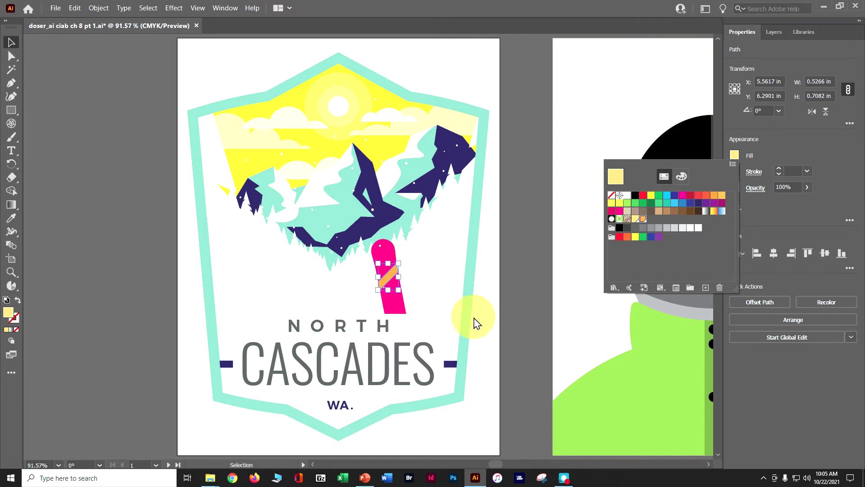
{"action": "left_click", "coordinate": [635, 219]}
{"action": "left_click", "coordinate": [637, 220]}
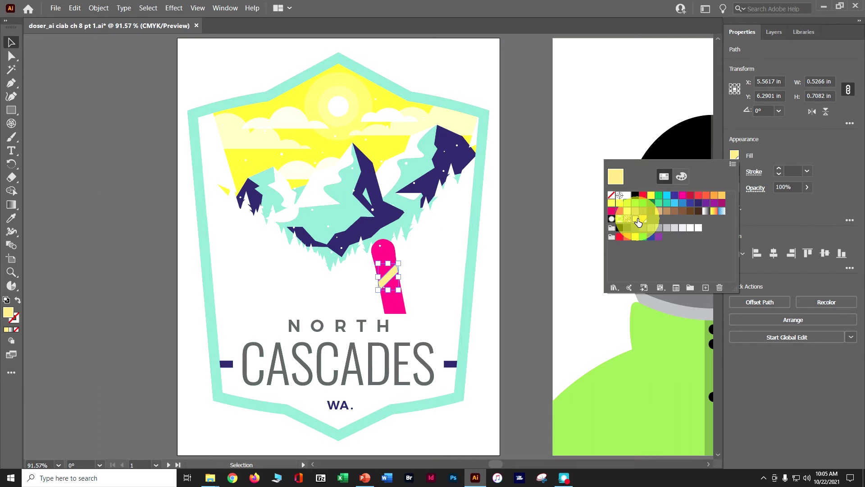
- Add the CASCADES text to the selected snowboard stripe, fill both with the Orange swatch, and deselect them
{"action": "left_click", "coordinate": [321, 328]}
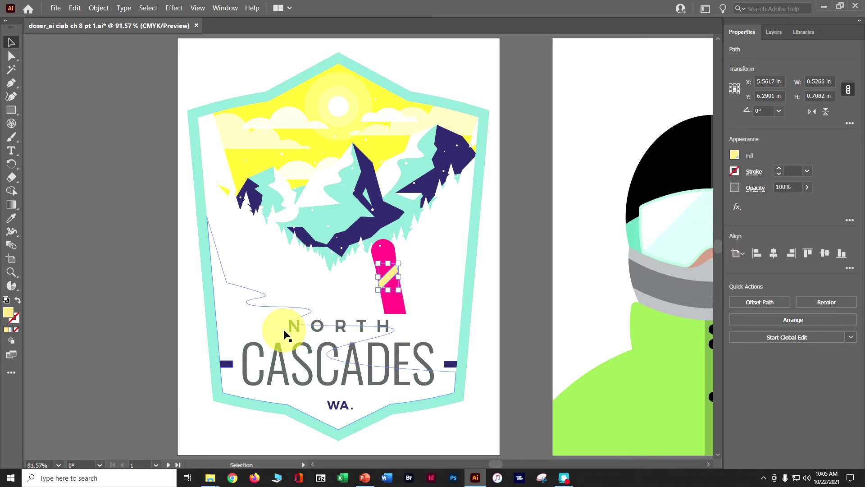
{"action": "left_click", "coordinate": [246, 364], "text": "shift"}
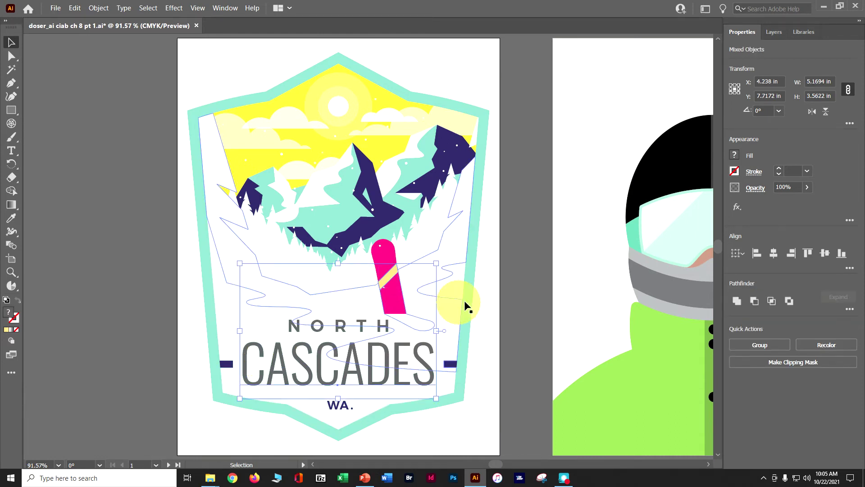
{"action": "left_click", "coordinate": [734, 156]}
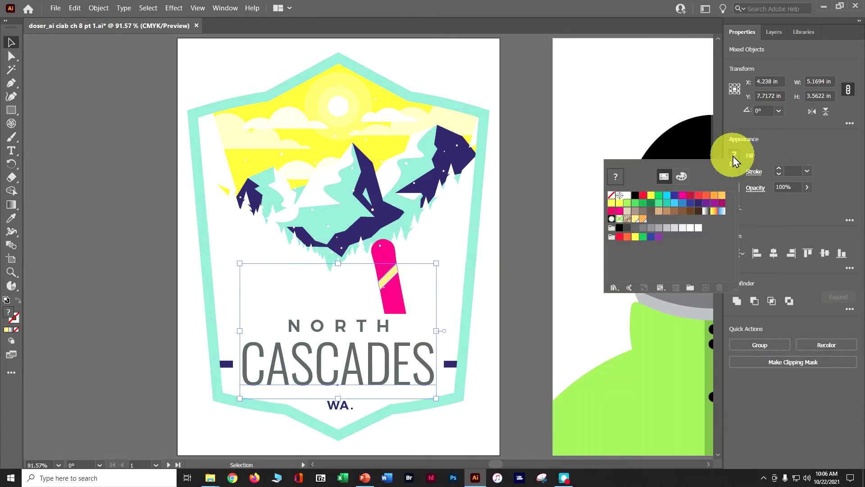
{"action": "left_click", "coordinate": [642, 221]}
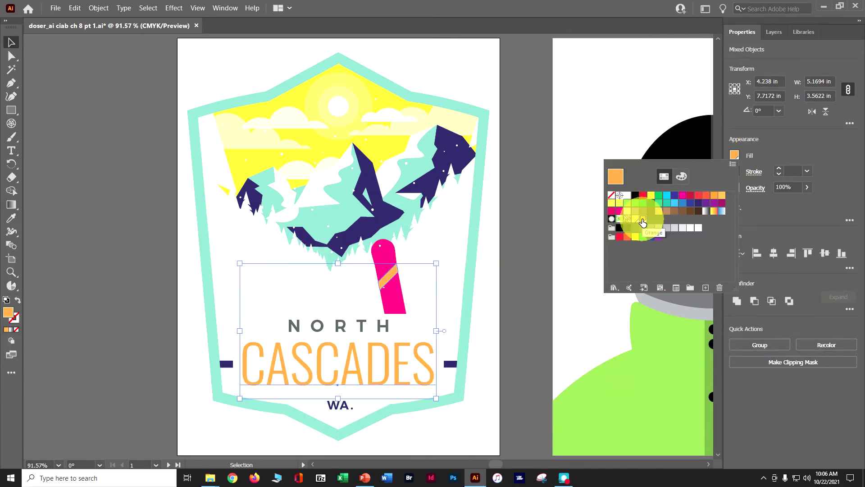
{"action": "key", "text": "Escape"}
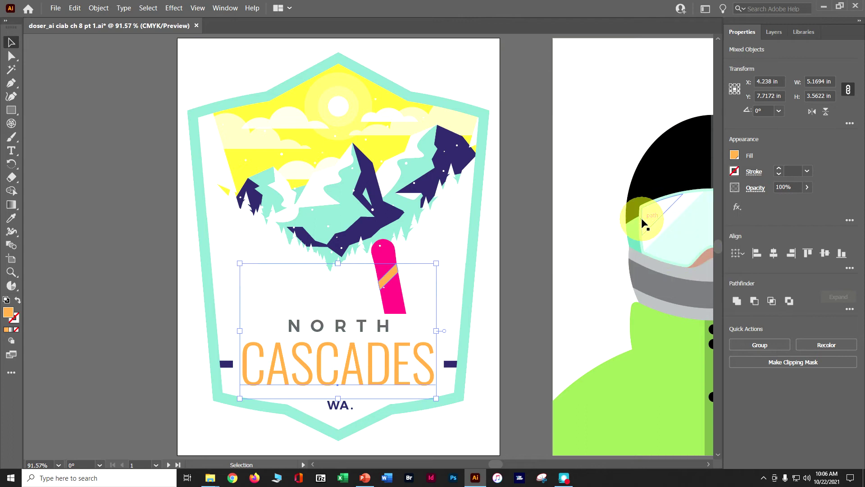
{"action": "left_click", "coordinate": [123, 106]}
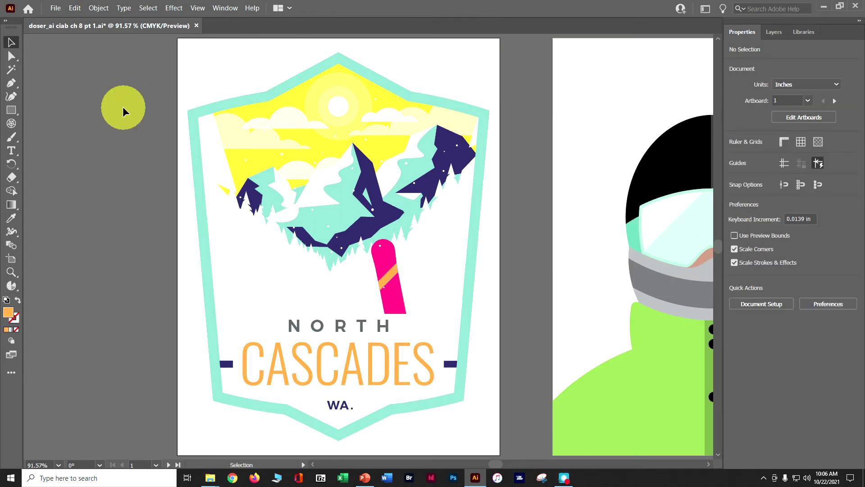
- Fill the NORTH text with the Orange swatch
{"action": "left_click", "coordinate": [290, 327]}
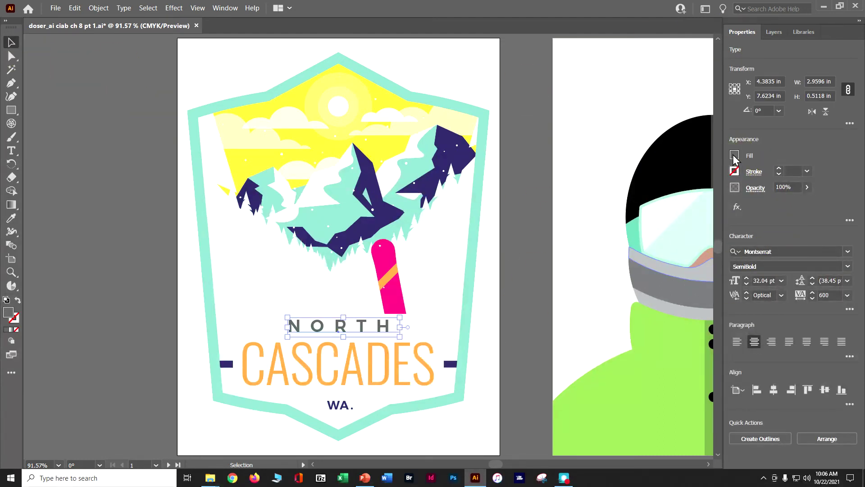
{"action": "left_click", "coordinate": [734, 155]}
{"action": "left_click", "coordinate": [643, 219]}
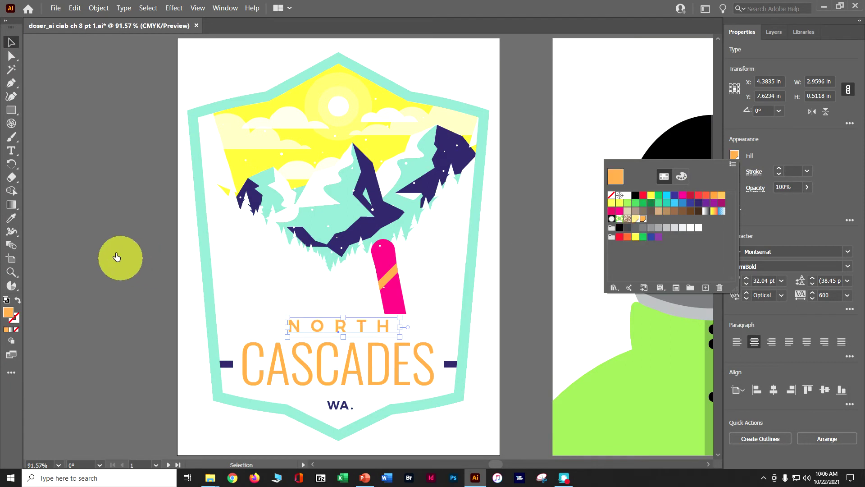
{"action": "left_click", "coordinate": [70, 84]}
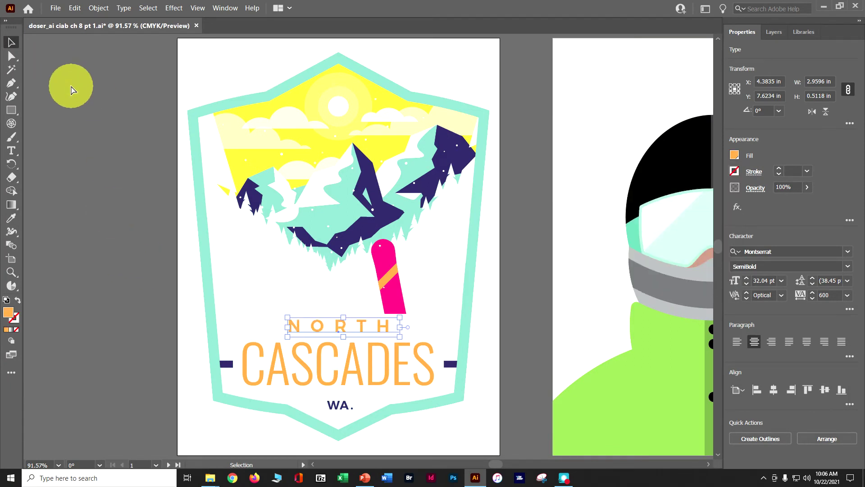
- Save the document, agreeing to continue although the file was modified outside the program
{"action": "left_click", "coordinate": [73, 90]}
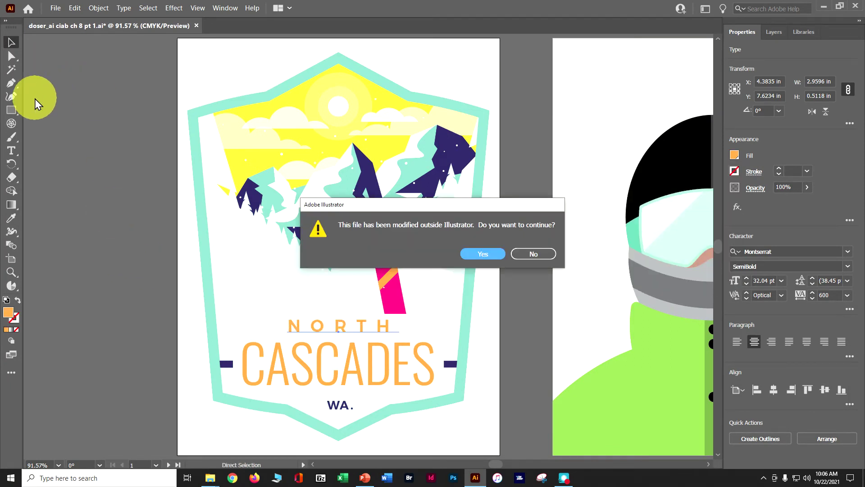
{"action": "left_click", "coordinate": [499, 267]}
{"action": "left_click", "coordinate": [496, 258]}
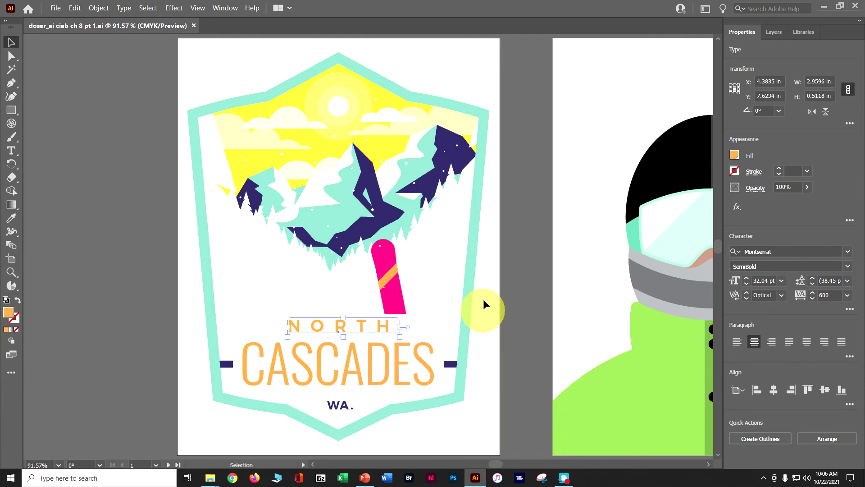
- Fill the yellow sky group behind the mountains with the Light Orange swatch
{"action": "left_click", "coordinate": [302, 98]}
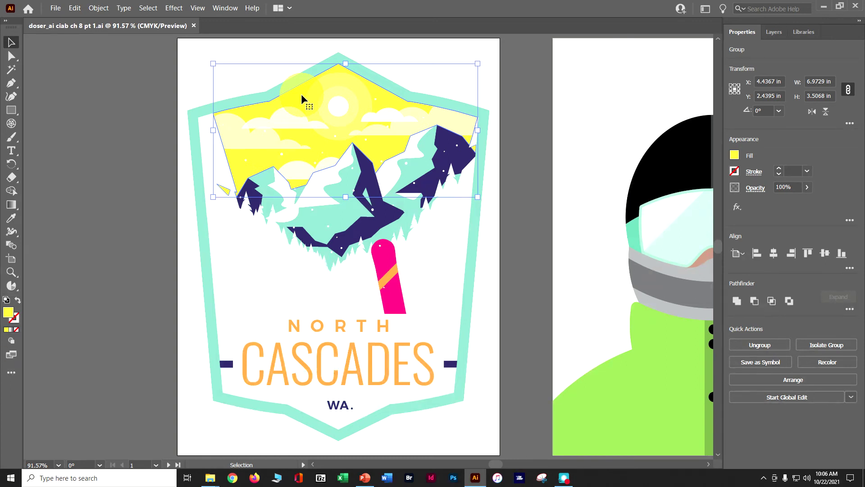
{"action": "left_click", "coordinate": [733, 154]}
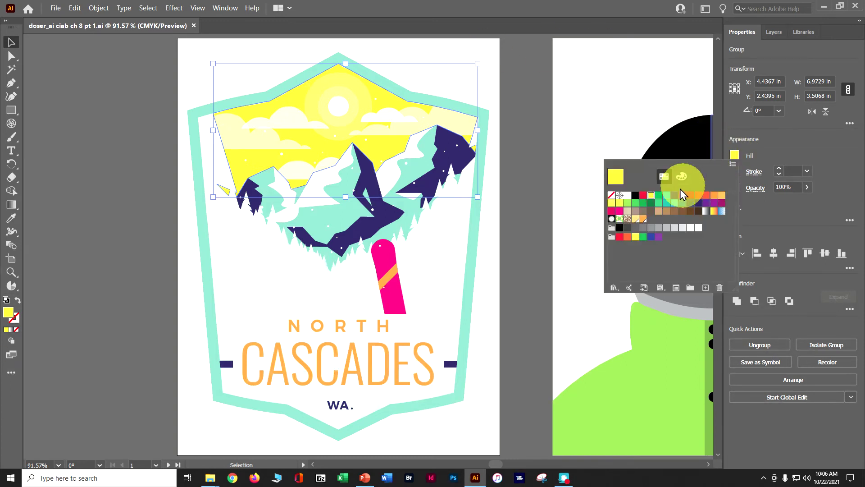
{"action": "left_click", "coordinate": [635, 219]}
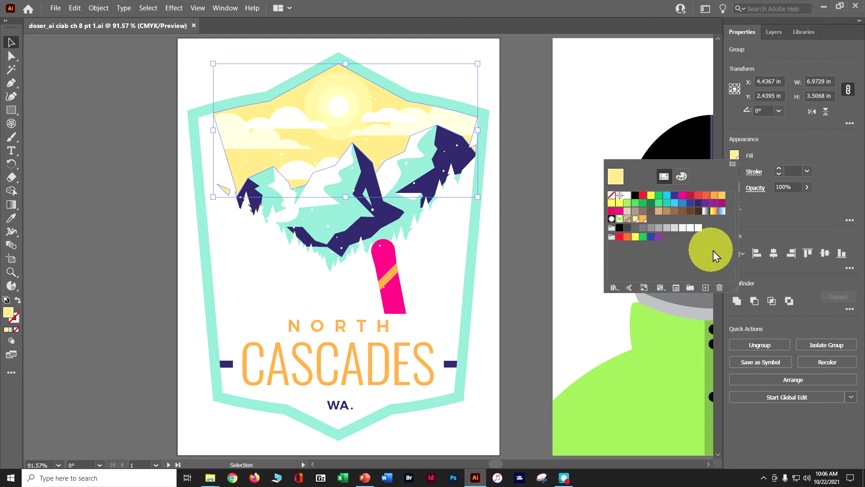
{"action": "double_click", "coordinate": [635, 220]}
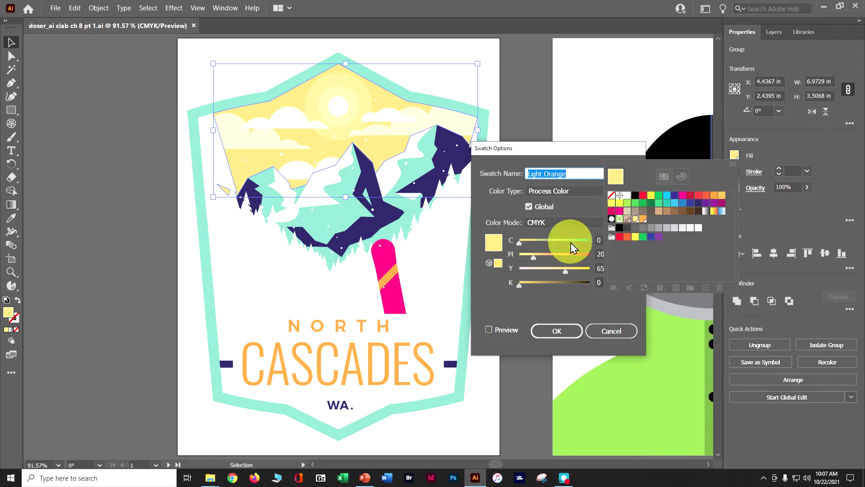
{"action": "left_click", "coordinate": [488, 330]}
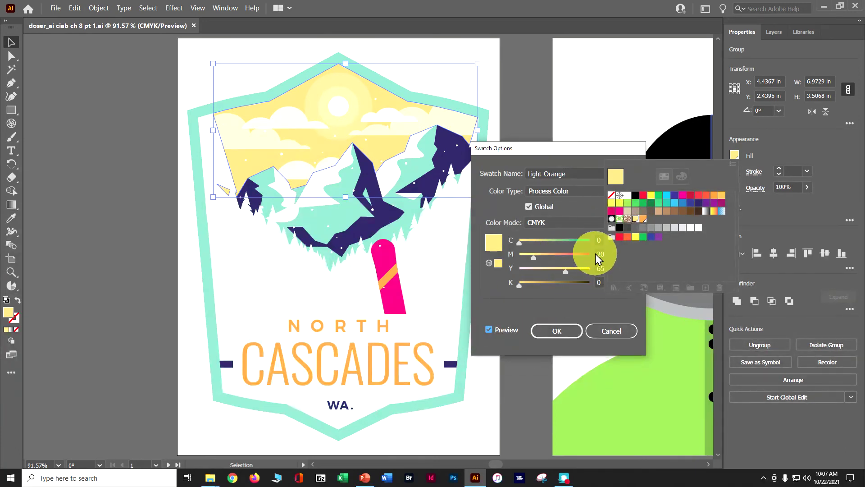
{"action": "left_click", "coordinate": [600, 240]}
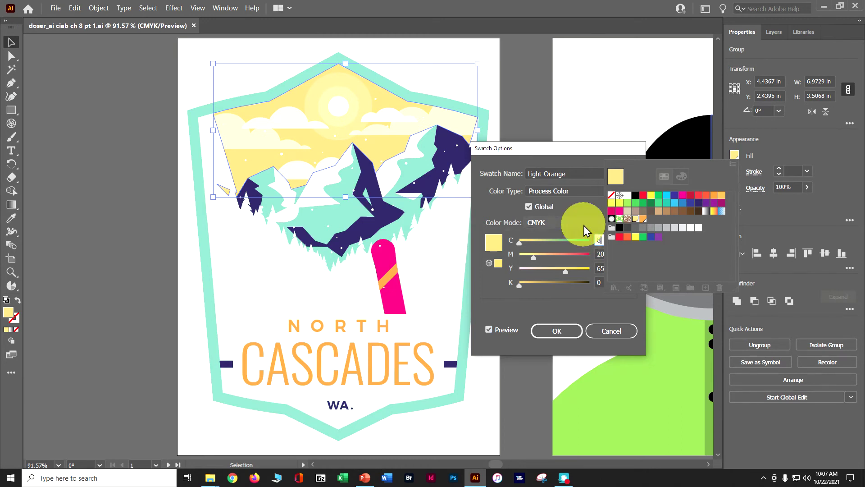
{"action": "key", "text": "Tab"}
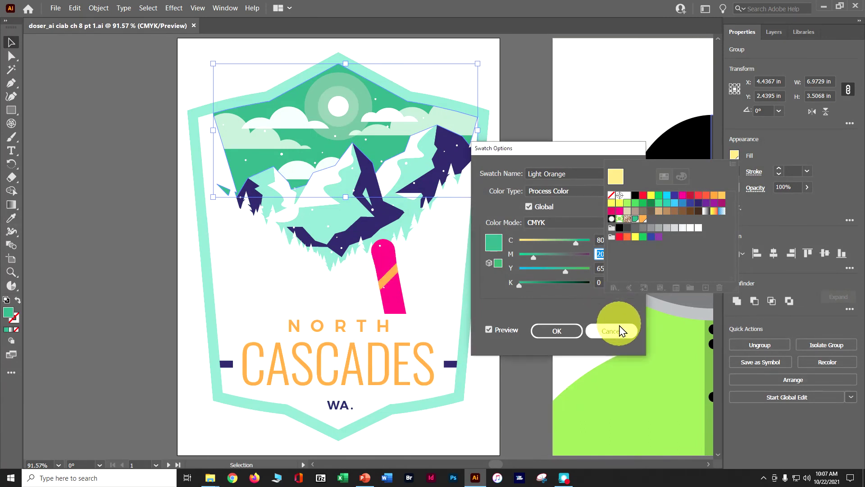
{"action": "left_click", "coordinate": [621, 331]}
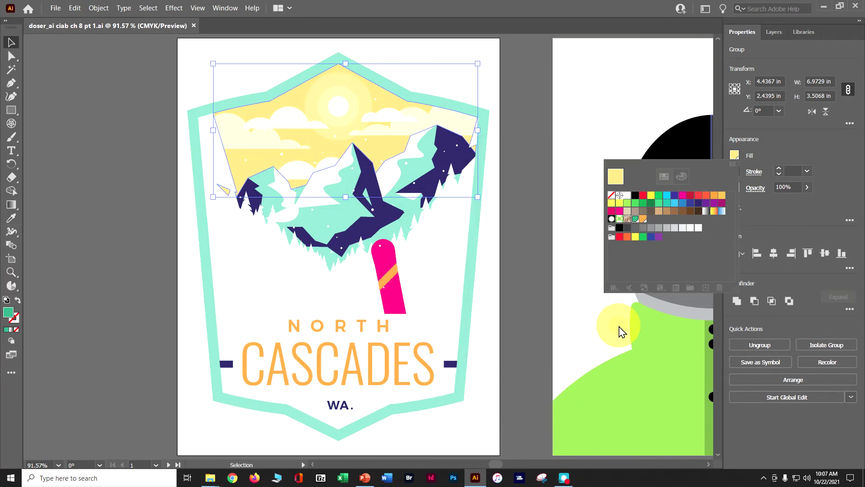
- Fill the snowboard's stripe with the Light Orange swatch
{"action": "left_click", "coordinate": [386, 279]}
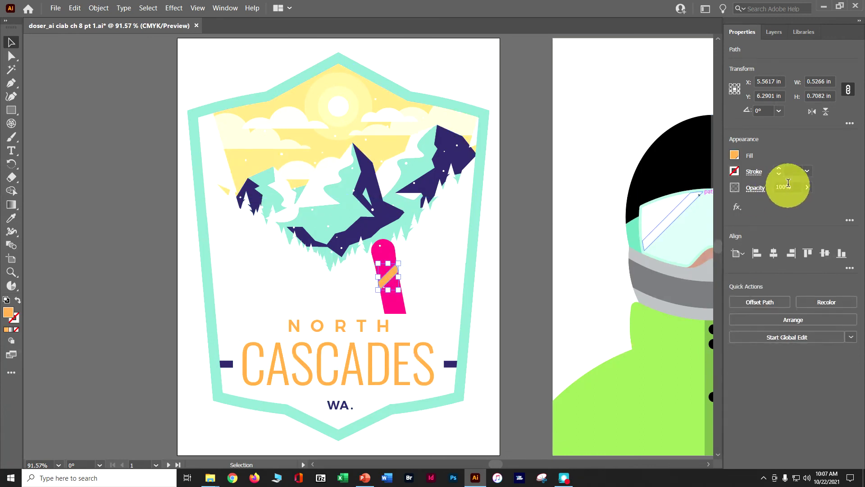
{"action": "left_click", "coordinate": [735, 155]}
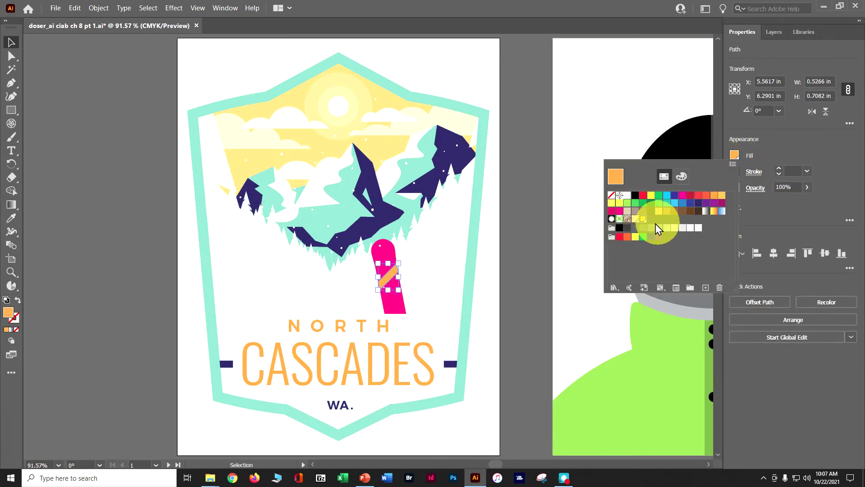
{"action": "left_click", "coordinate": [635, 220]}
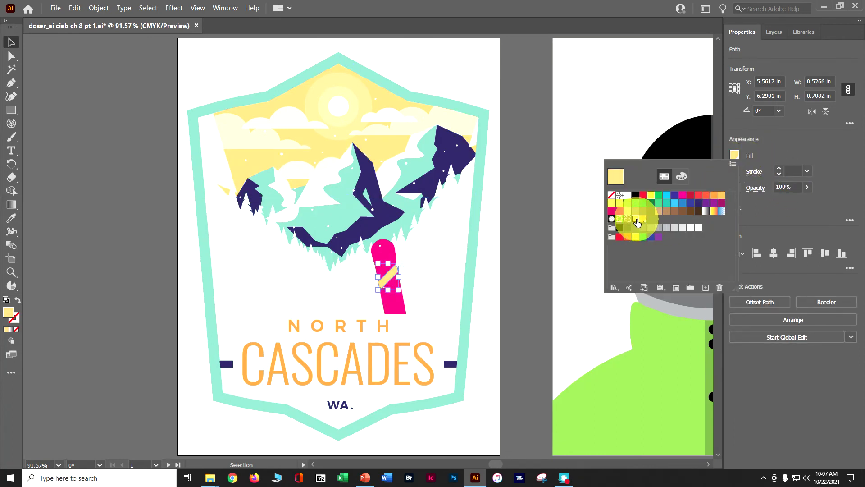
{"action": "left_click", "coordinate": [299, 93]}
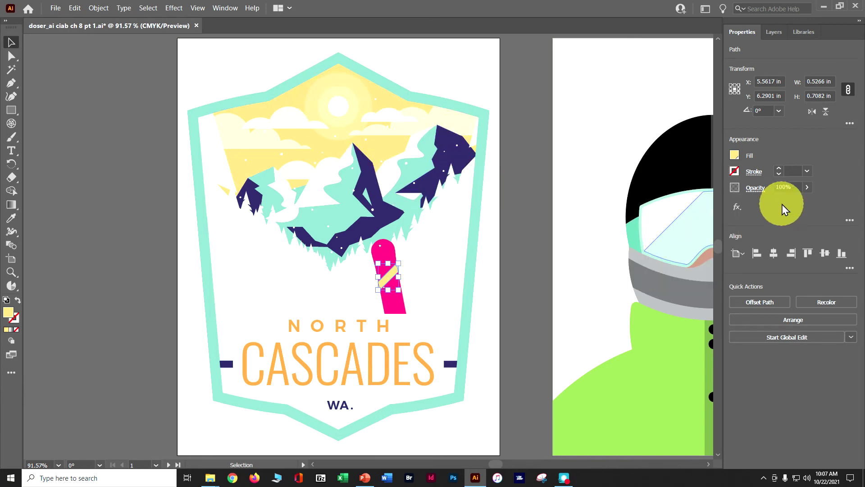
- Try a cyan value of 80 in the global Light Orange swatch and preview it on the artwork
{"action": "left_click", "coordinate": [734, 155]}
{"action": "double_click", "coordinate": [635, 219]}
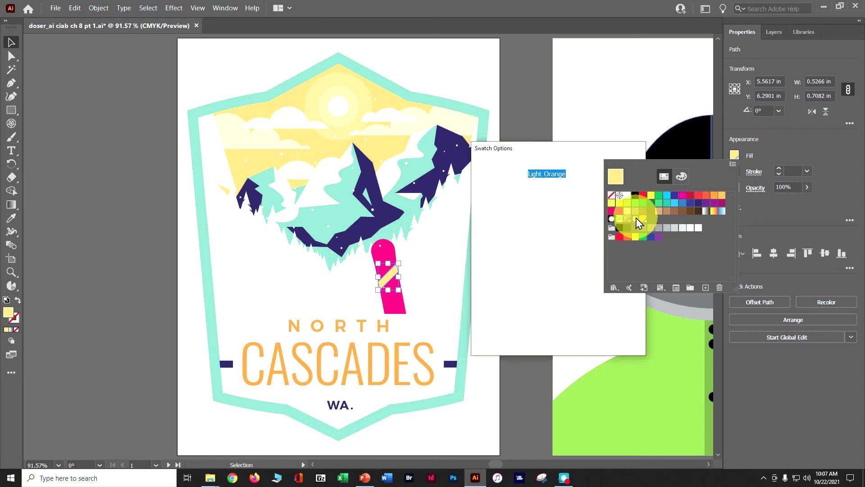
{"action": "left_click", "coordinate": [599, 255]}
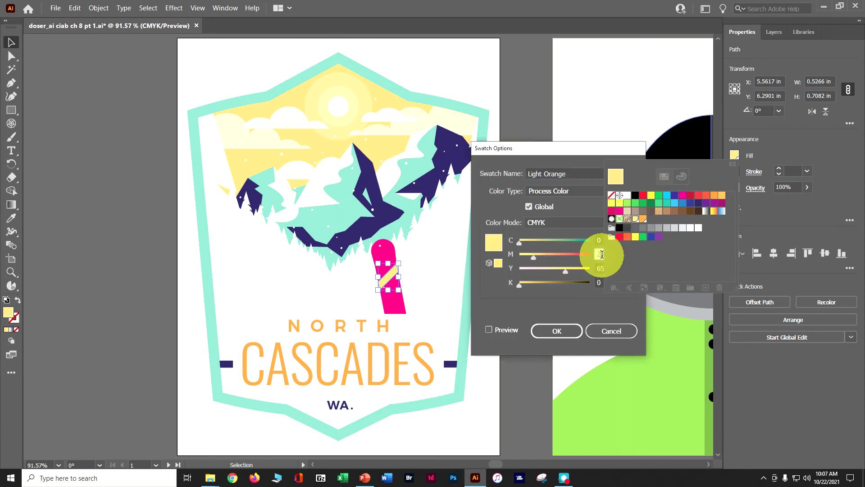
{"action": "left_click", "coordinate": [600, 239]}
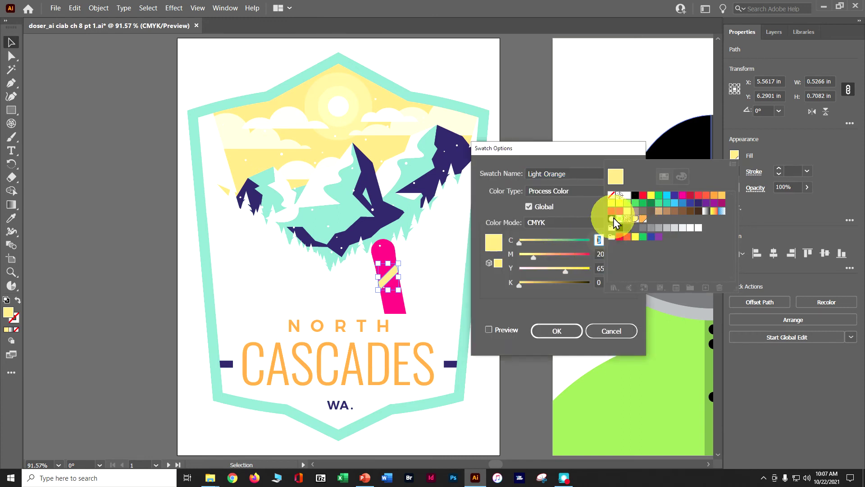
{"action": "key", "text": "Tab"}
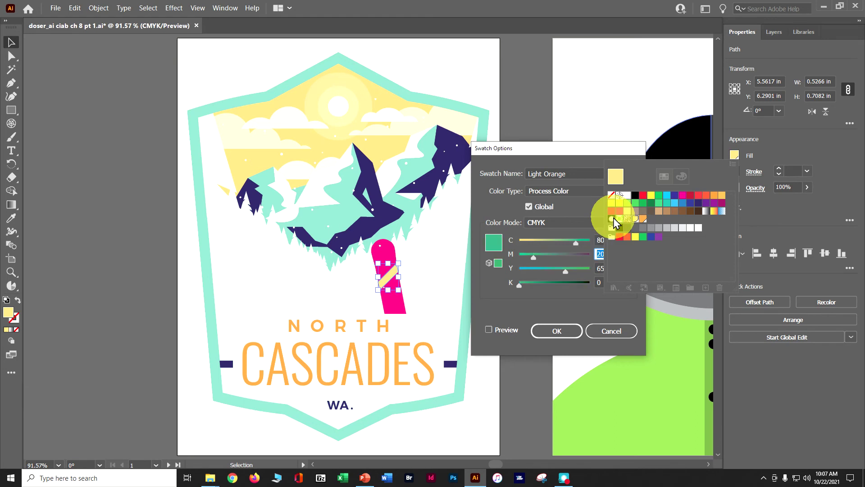
{"action": "left_click", "coordinate": [488, 329]}
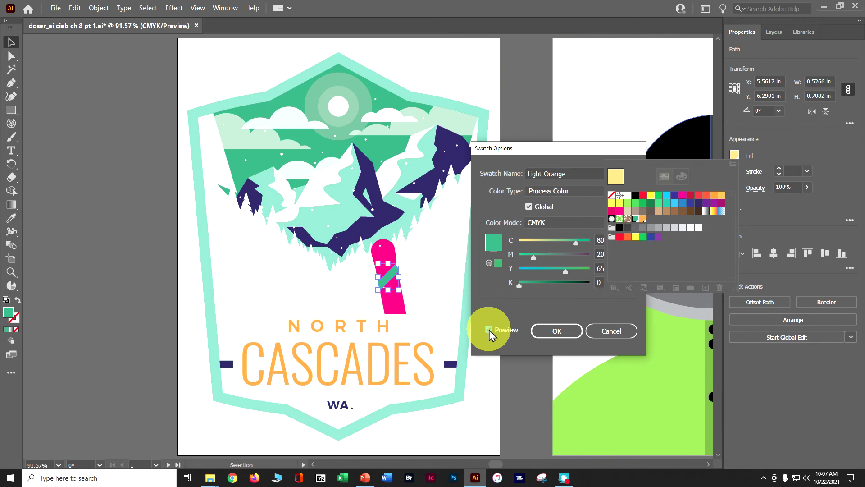
- Set the Light Orange swatch's cyan to 3 and apply the edit to the global color
{"action": "double_click", "coordinate": [600, 240]}
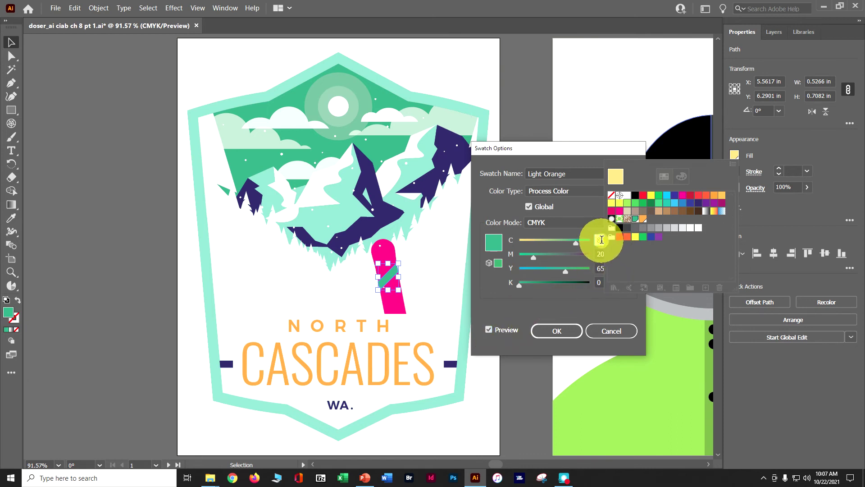
{"action": "type", "text": "3"}
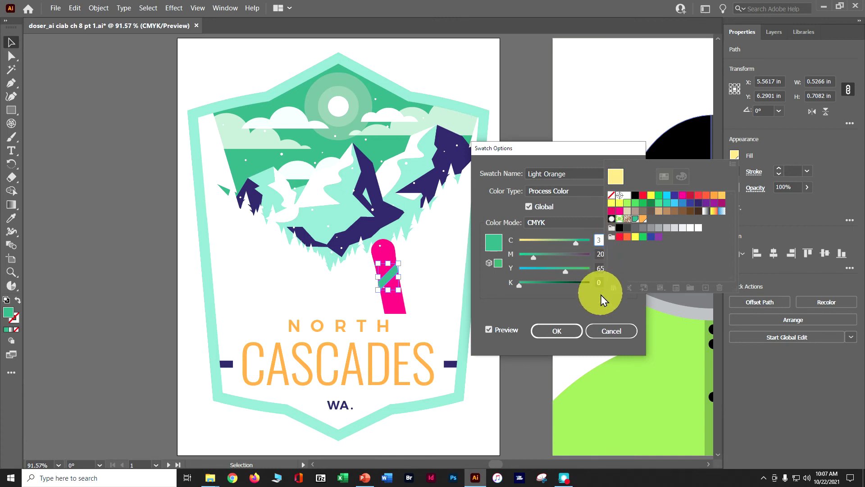
{"action": "left_click", "coordinate": [556, 331]}
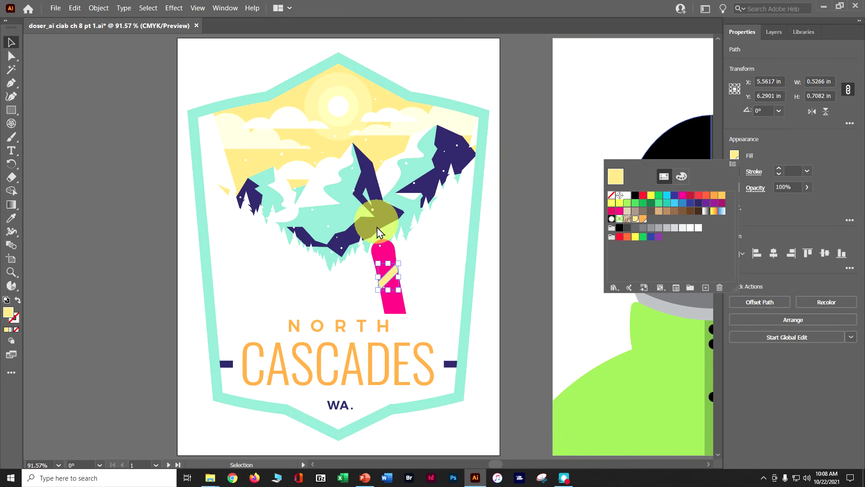
{"action": "key", "text": "Escape"}
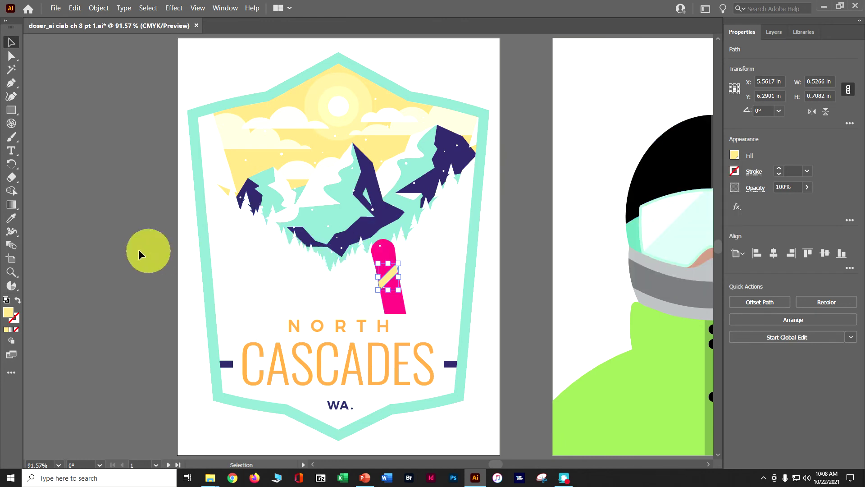
- Check which swatch fills the snowboard's pink shape
{"action": "left_click", "coordinate": [388, 251]}
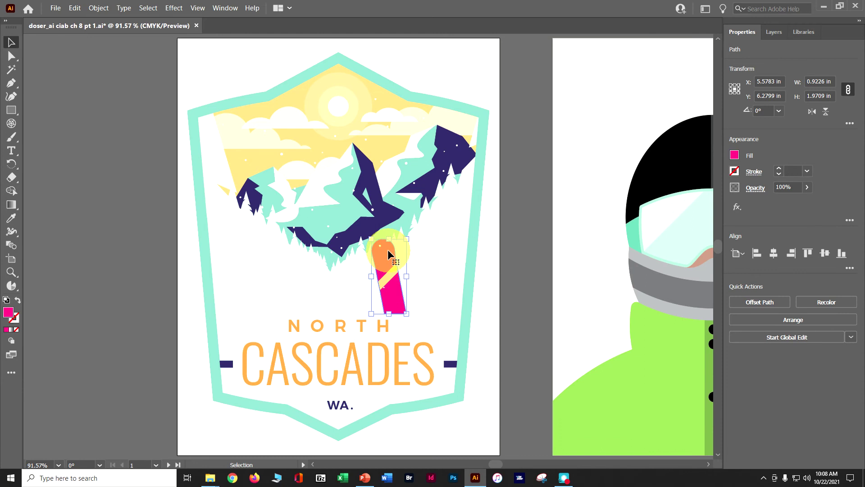
{"action": "left_click", "coordinate": [733, 156]}
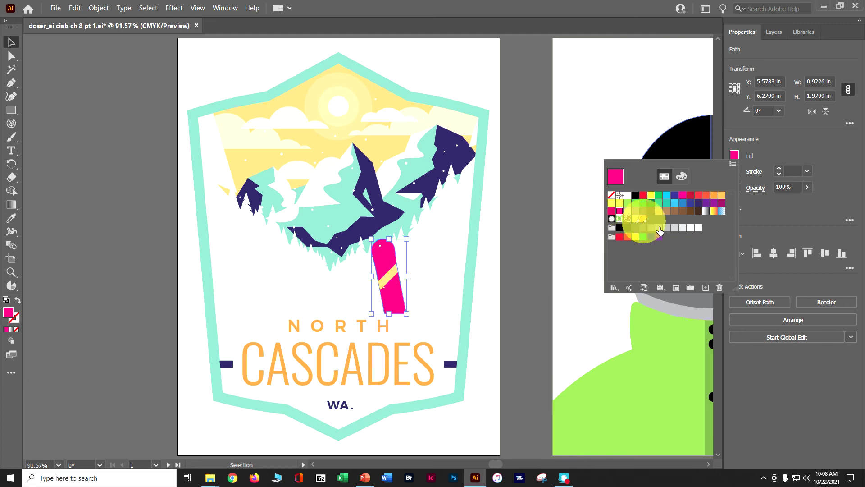
{"action": "left_click", "coordinate": [697, 335]}
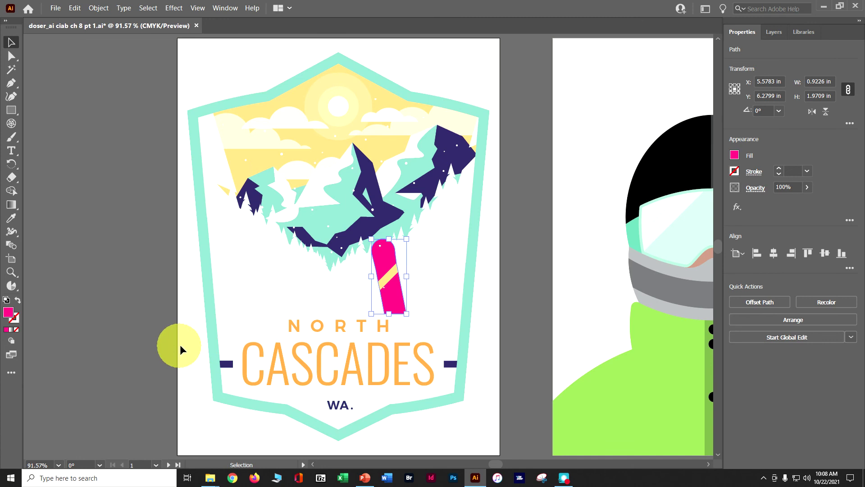
- Fill the two small bars beside CASCADES with the C=0 M=95 Y=20 K=0 pink swatch, and deselect them
{"action": "left_click", "coordinate": [224, 364]}
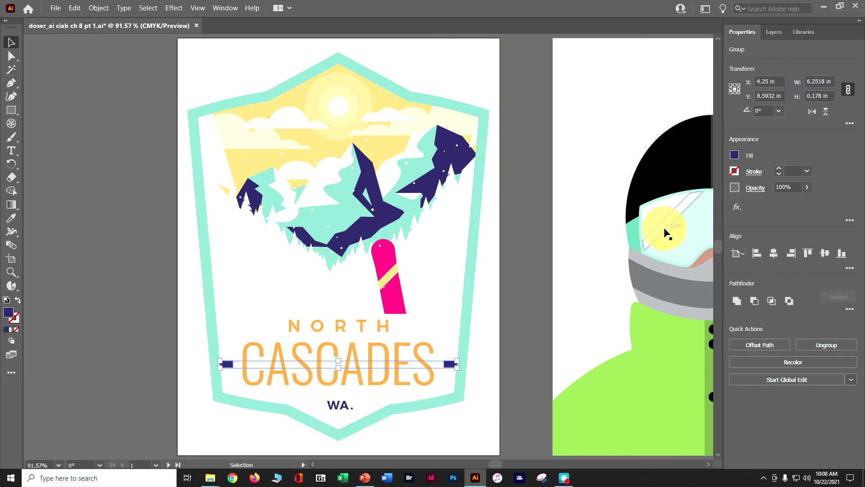
{"action": "left_click", "coordinate": [734, 156]}
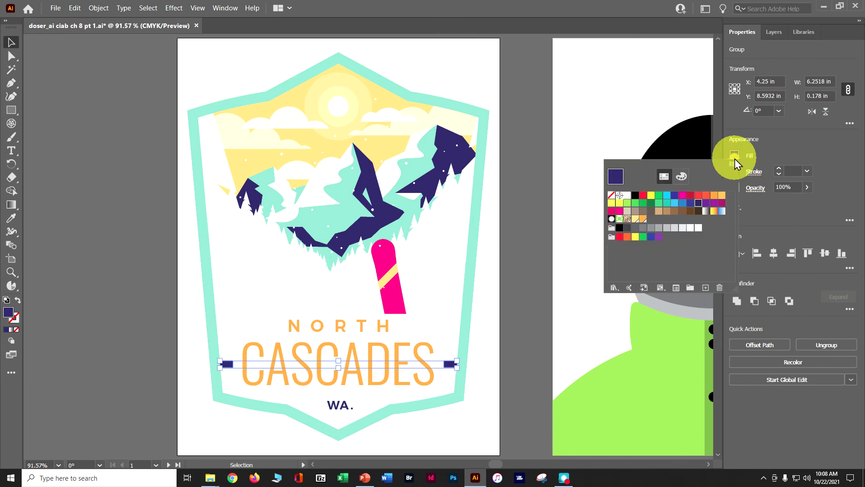
{"action": "left_click", "coordinate": [620, 212]}
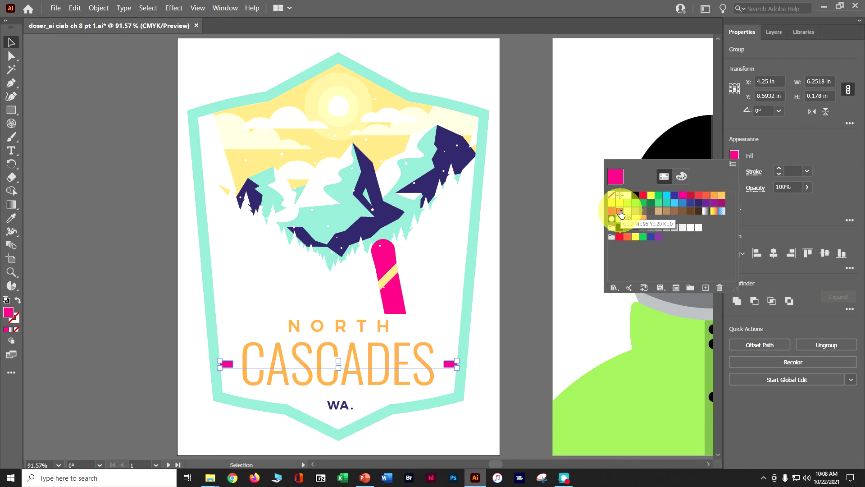
{"action": "left_click", "coordinate": [145, 7]}
{"action": "left_click", "coordinate": [142, 8]}
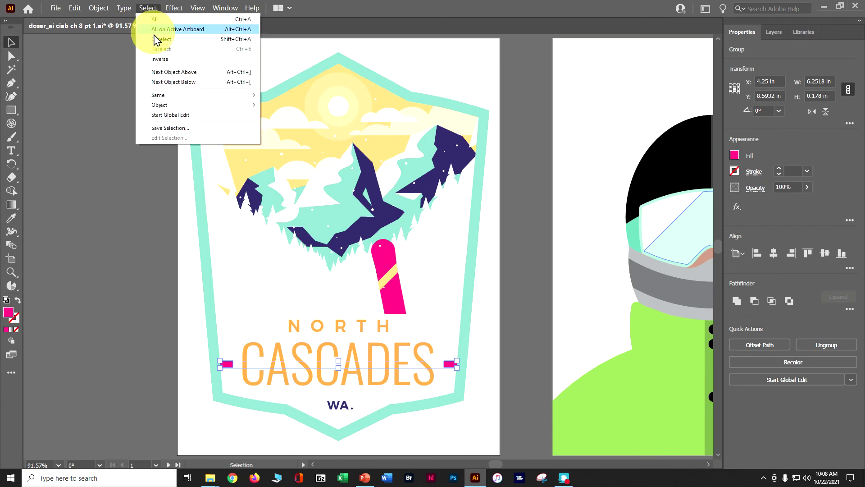
{"action": "left_click", "coordinate": [158, 40]}
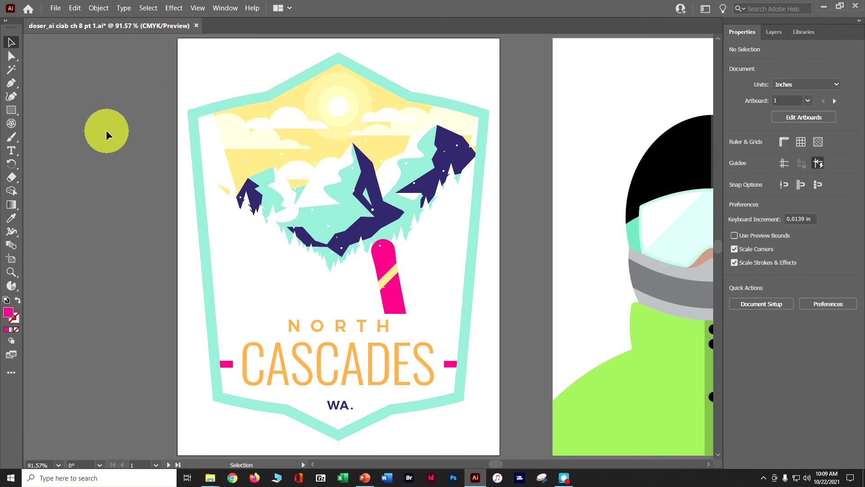
- With nothing selected, rename the C=0 M=95 Y=20 K=0 swatch as Snowboard Pink
{"action": "left_click", "coordinate": [221, 7]}
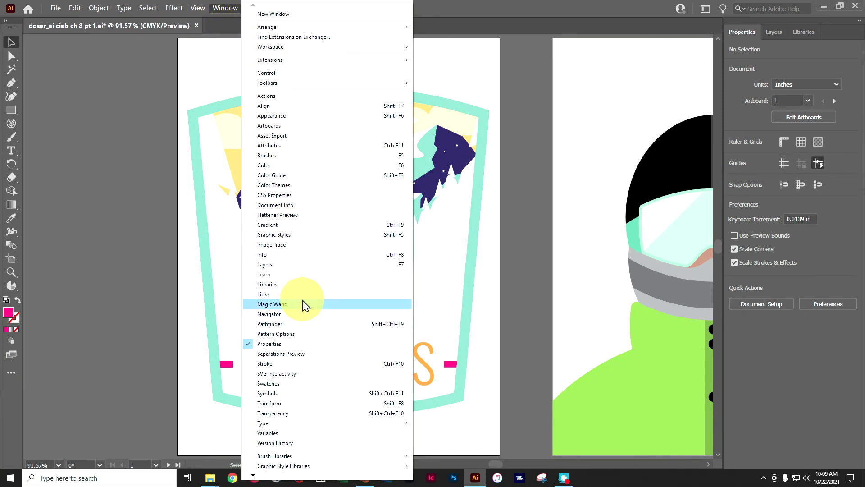
{"action": "left_click", "coordinate": [295, 384]}
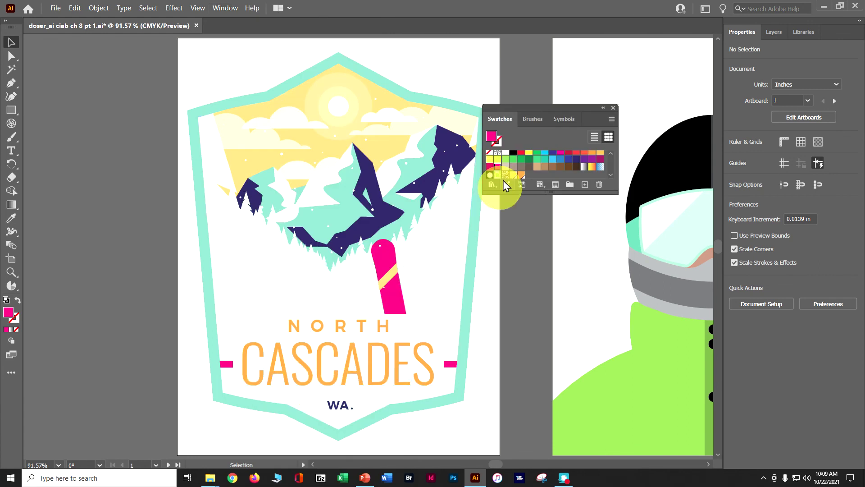
{"action": "double_click", "coordinate": [498, 169]}
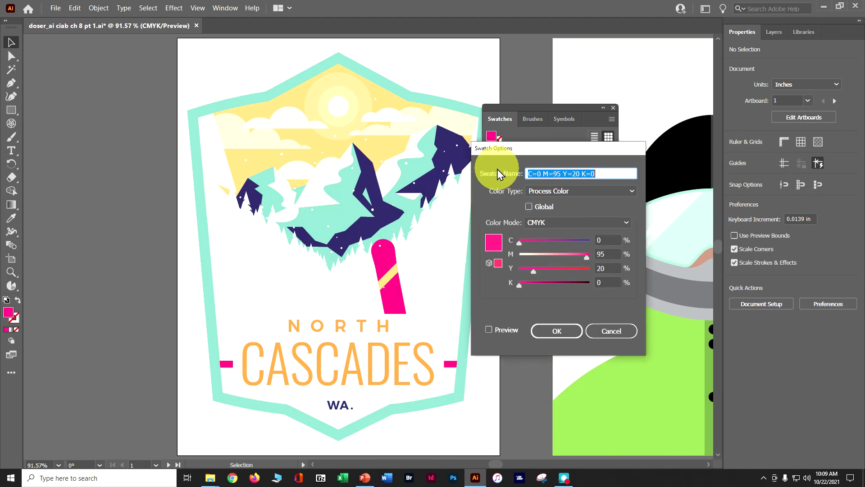
{"action": "type", "text": "Snow"}
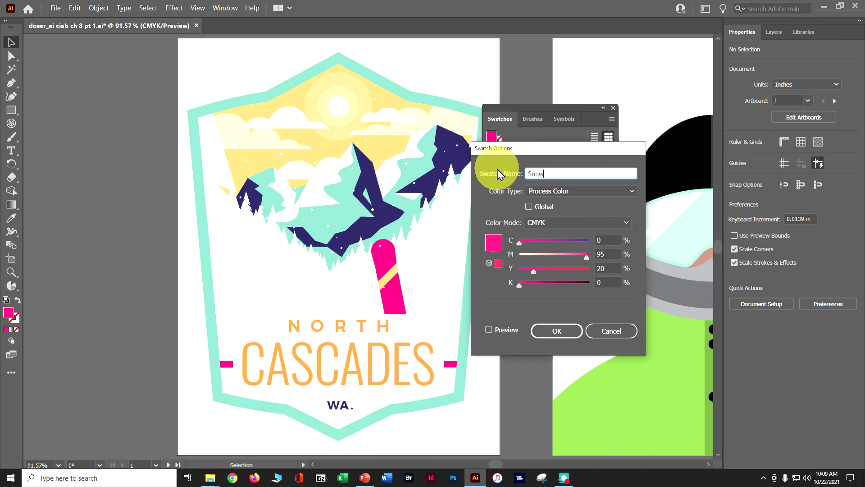
{"action": "type", "text": "board Pink"}
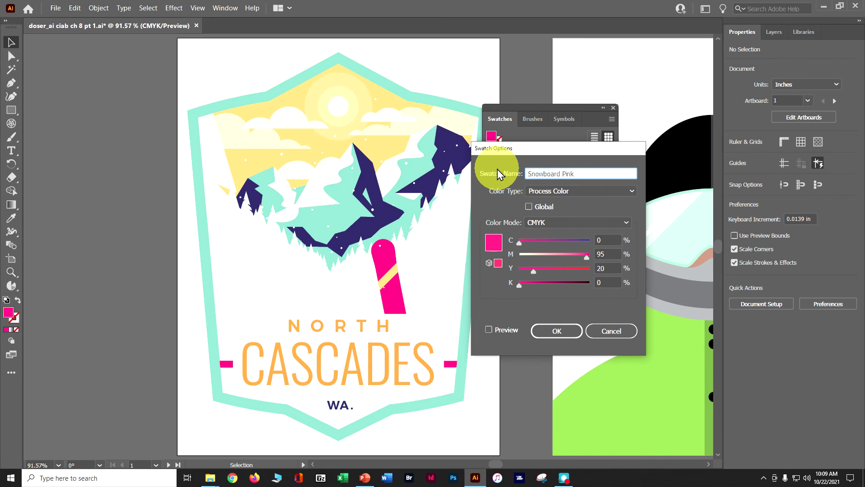
- Set the Snowboard Pink swatch's magenta to 76 and yellow to 49, with preview on
{"action": "left_click", "coordinate": [605, 253]}
{"action": "type", "text": "76"}
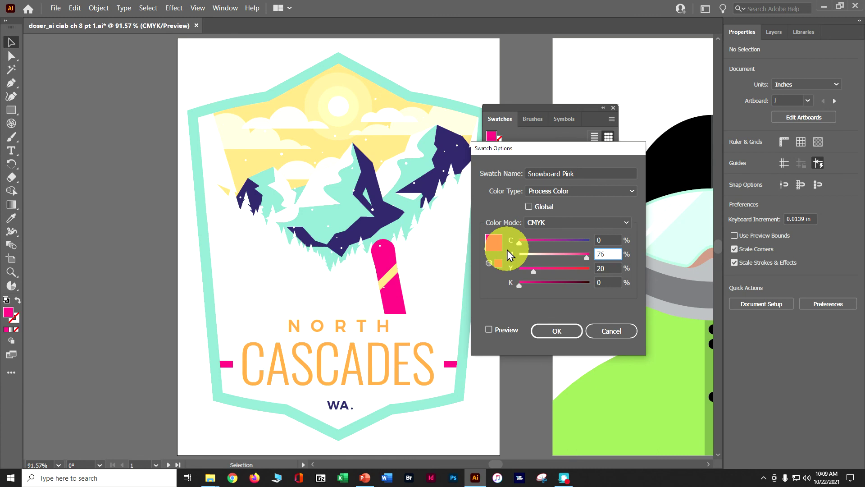
{"action": "key", "text": "Tab"}
{"action": "type", "text": "4+9"}
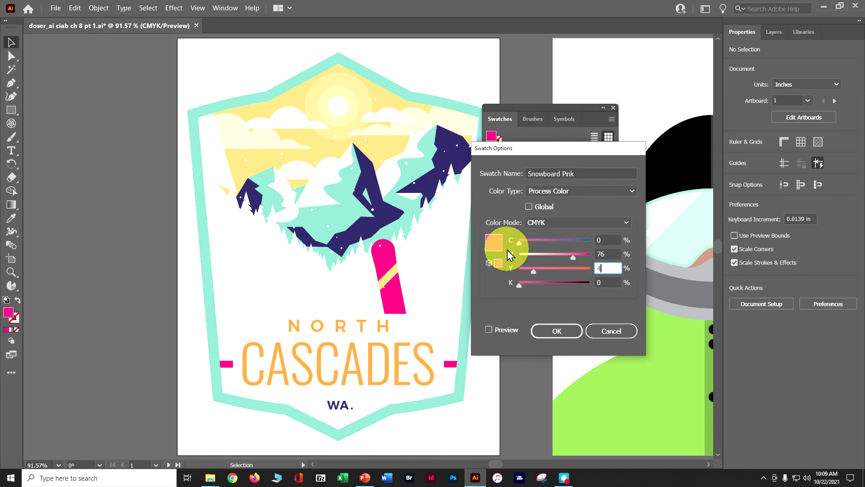
{"action": "key", "text": "BackSpace"}
{"action": "key", "text": "BackSpace"}
{"action": "type", "text": "9"}
{"action": "key", "text": "Tab"}
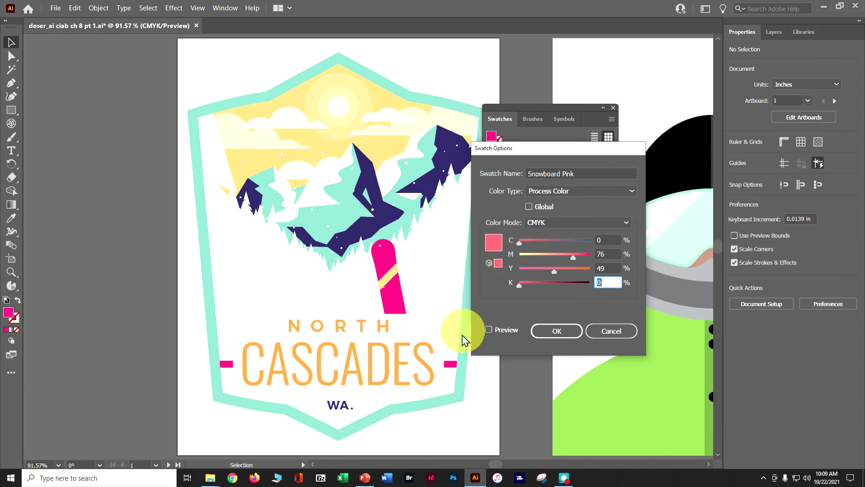
{"action": "left_click", "coordinate": [488, 329]}
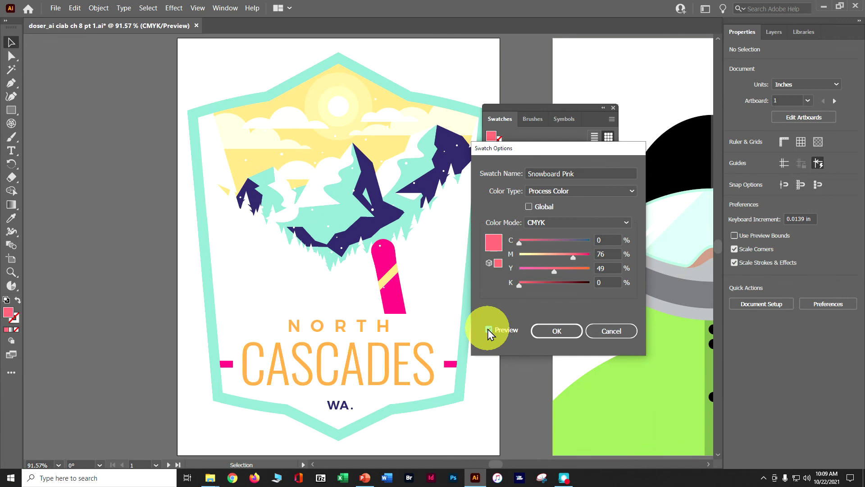
{"action": "left_click", "coordinate": [551, 331]}
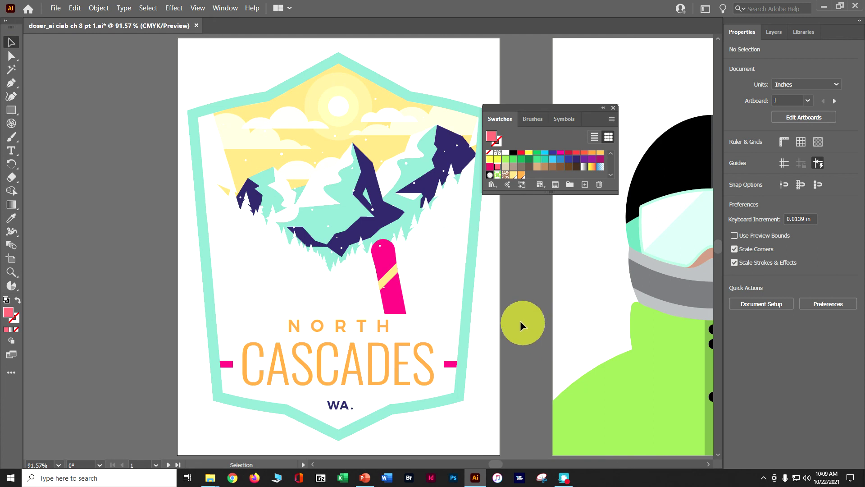
- Fill the snowboard and the two small bars beside CASCADES with the Snowboard Pink swatch
{"action": "left_click", "coordinate": [382, 251]}
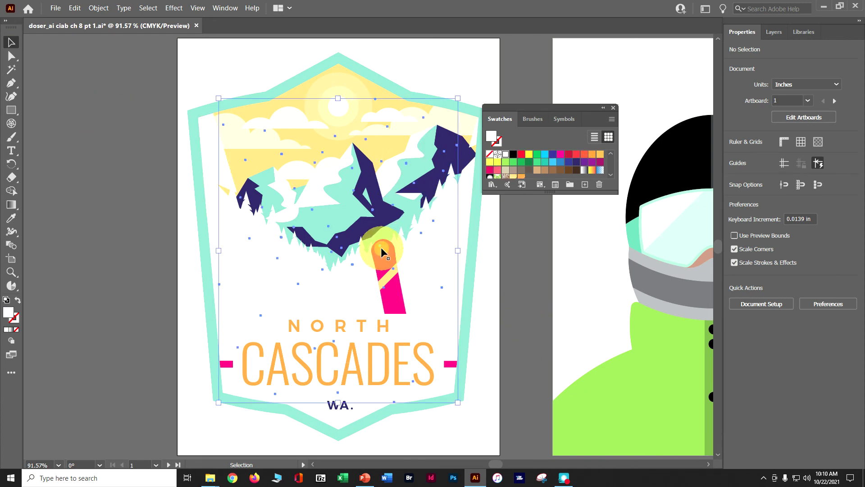
{"action": "left_click", "coordinate": [384, 254]}
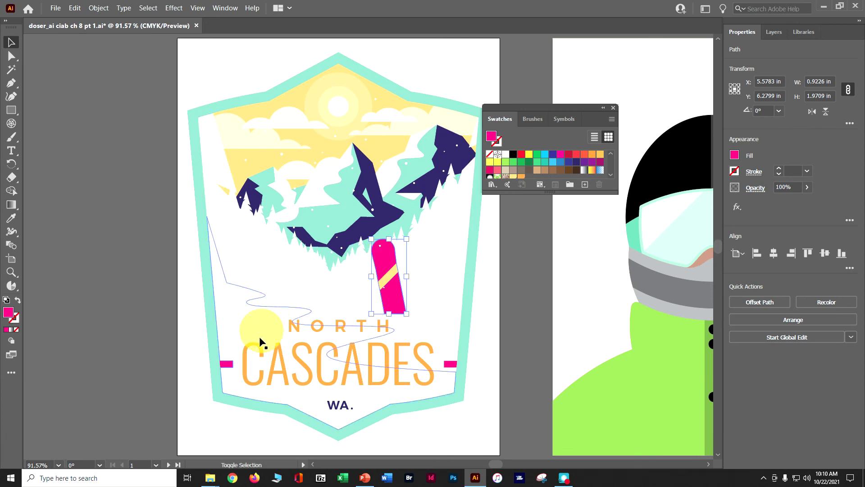
{"action": "left_click", "coordinate": [228, 362], "text": "shift"}
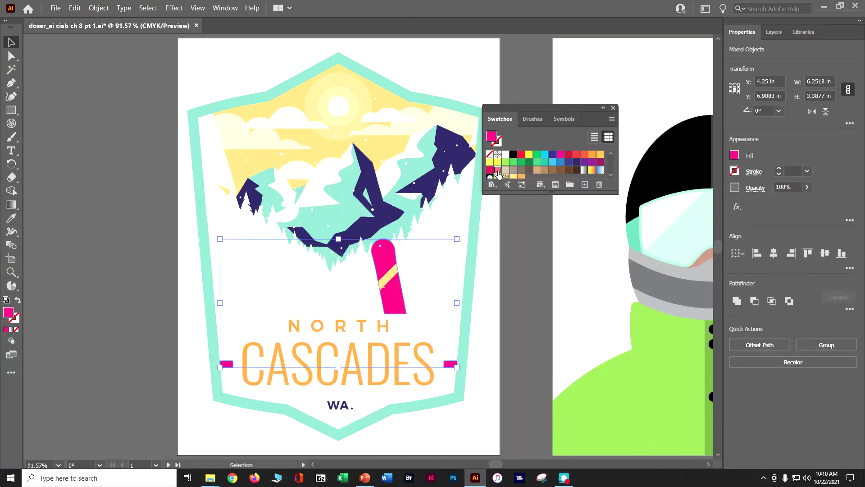
{"action": "left_click", "coordinate": [498, 174]}
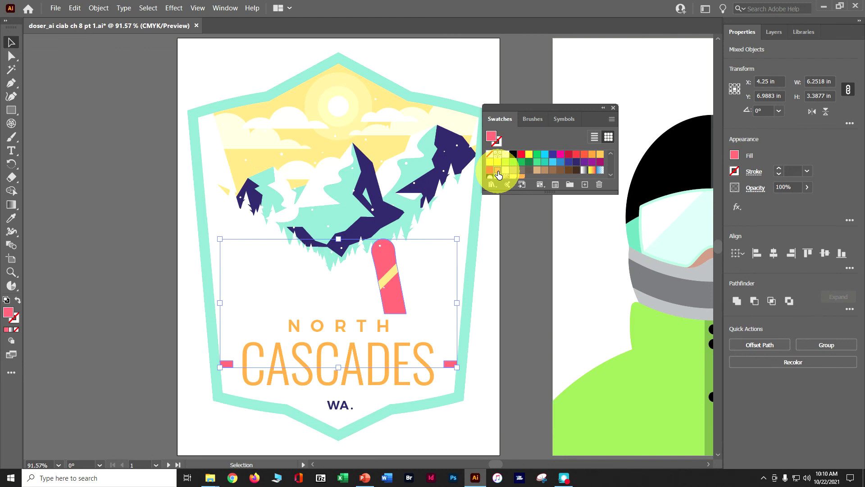
- Make the Snowboard Pink swatch a global color, with preview on
{"action": "double_click", "coordinate": [498, 174]}
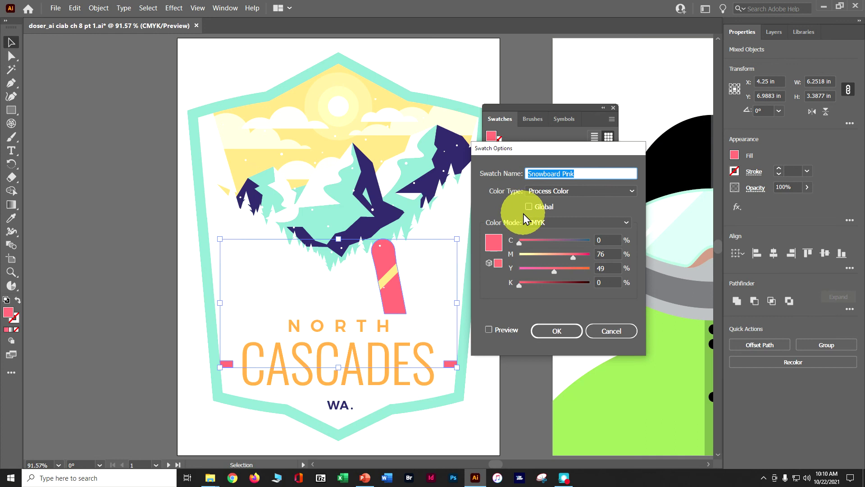
{"action": "left_click", "coordinate": [528, 207]}
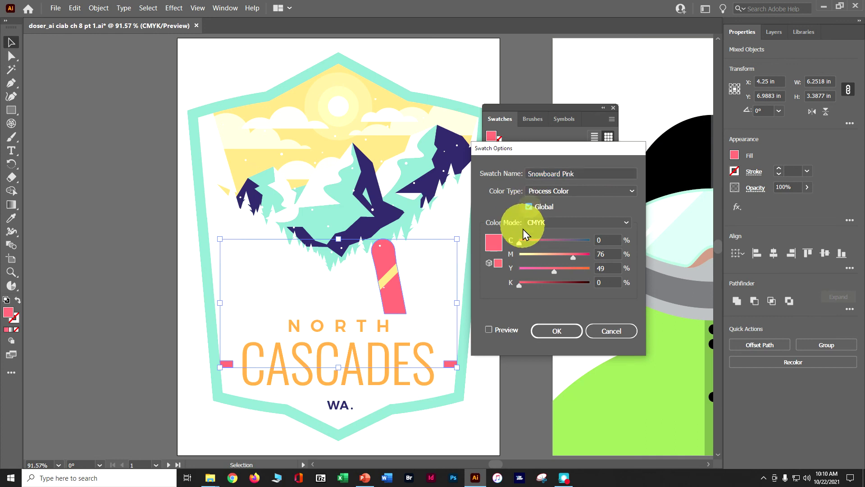
{"action": "left_click", "coordinate": [505, 329]}
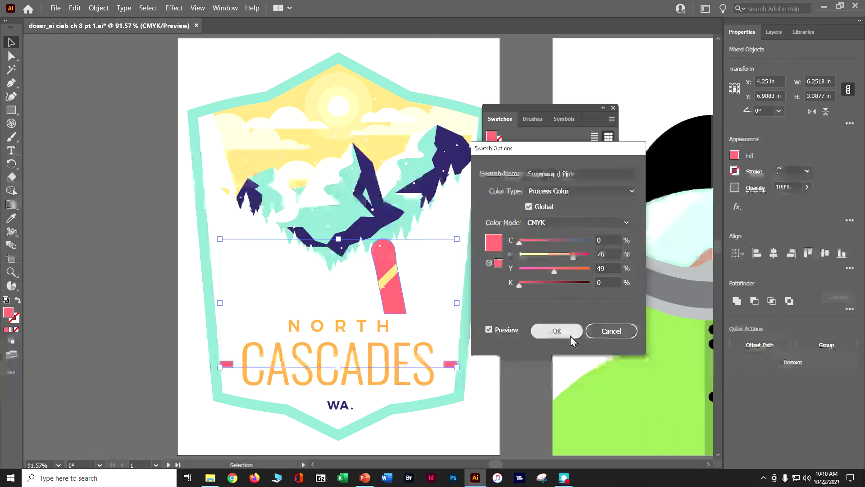
{"action": "left_click", "coordinate": [557, 331]}
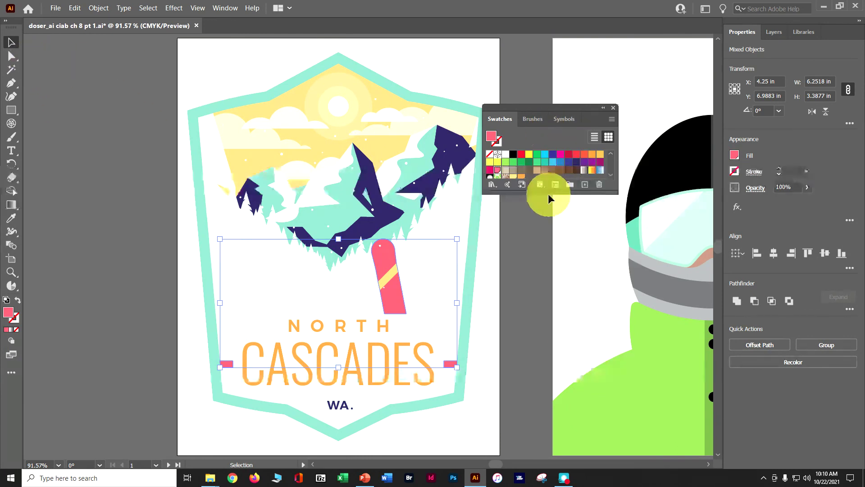
- Enlarge the swatches display to show the full set, deselect the artwork, and save the document
{"action": "left_click_drag", "start_coordinate": [548, 194], "coordinate": [548, 288]}
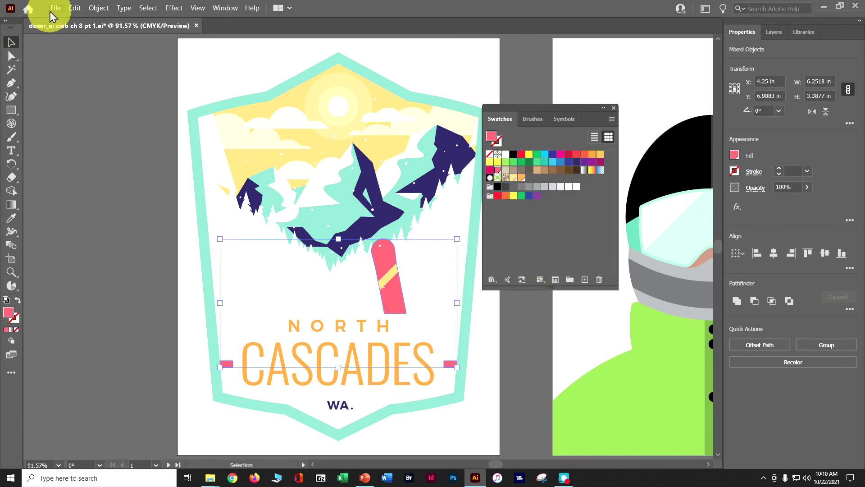
{"action": "left_click", "coordinate": [145, 9]}
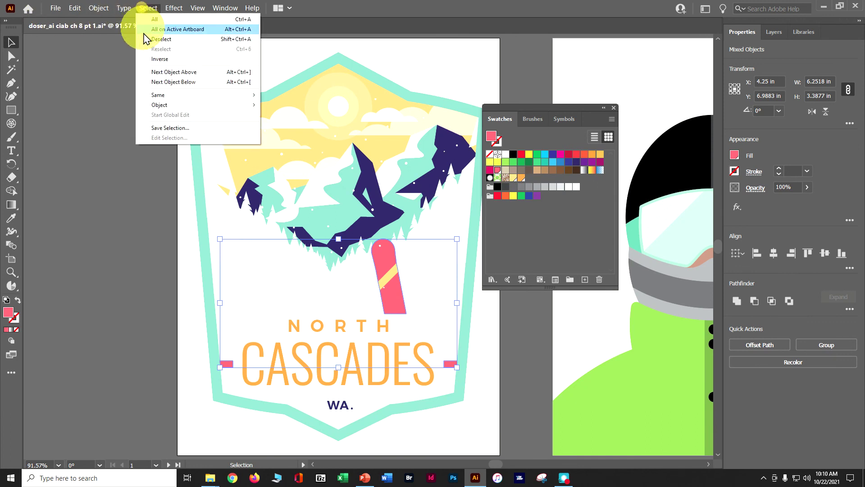
{"action": "left_click", "coordinate": [159, 40]}
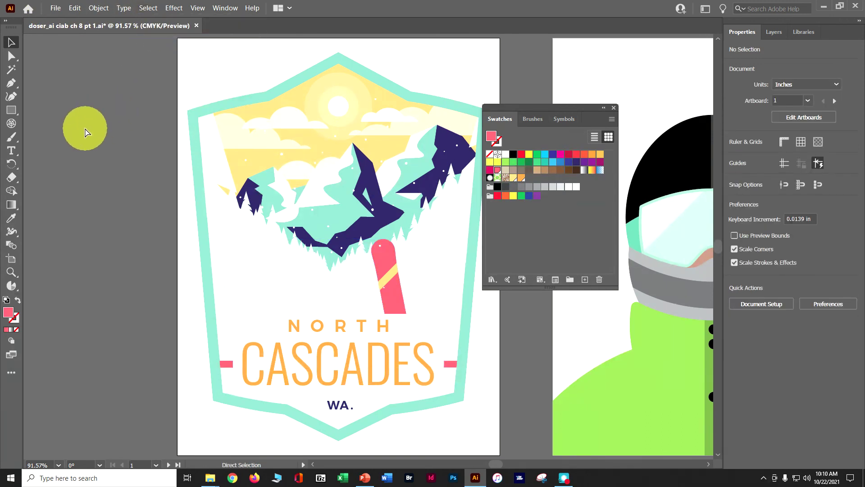
{"action": "key", "text": "ctrl+s"}
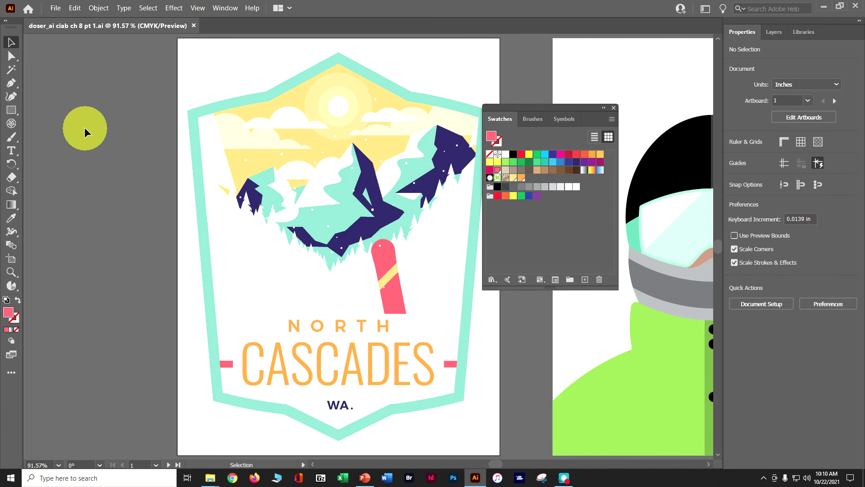